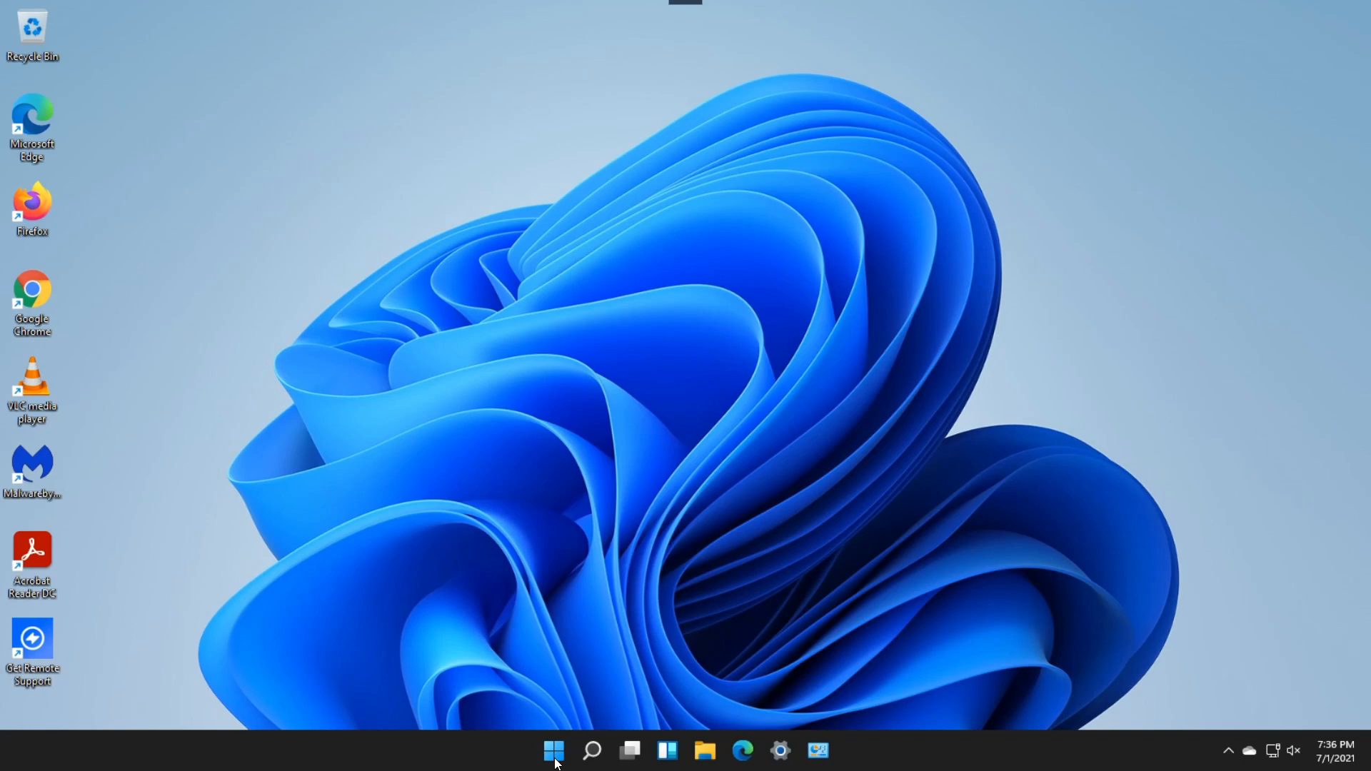
Open the Settings app and review the device and Windows specifications on the System About page
{"action": "left_click", "coordinate": [555, 751]}
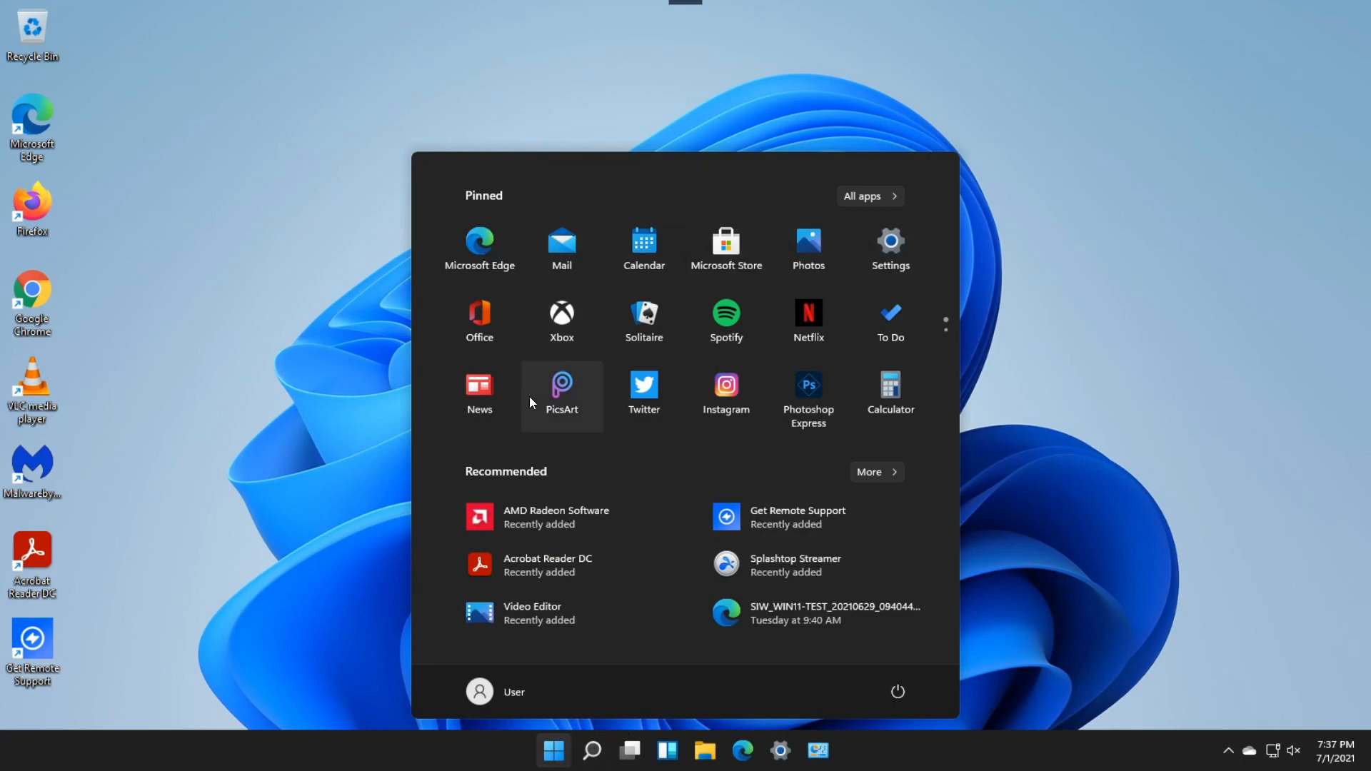
{"action": "left_click", "coordinate": [879, 240]}
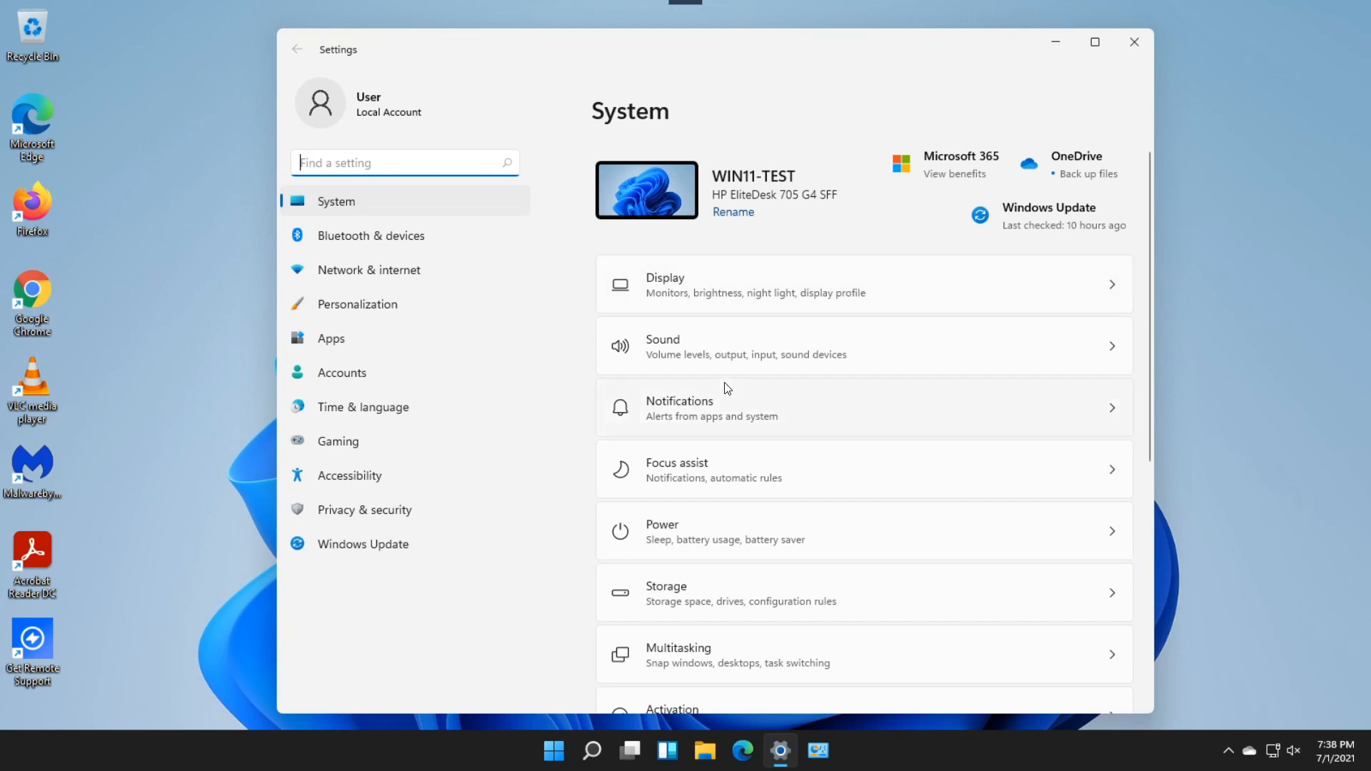
{"action": "scroll", "coordinate": [808, 464], "scroll_direction": "down", "scroll_amount": 5}
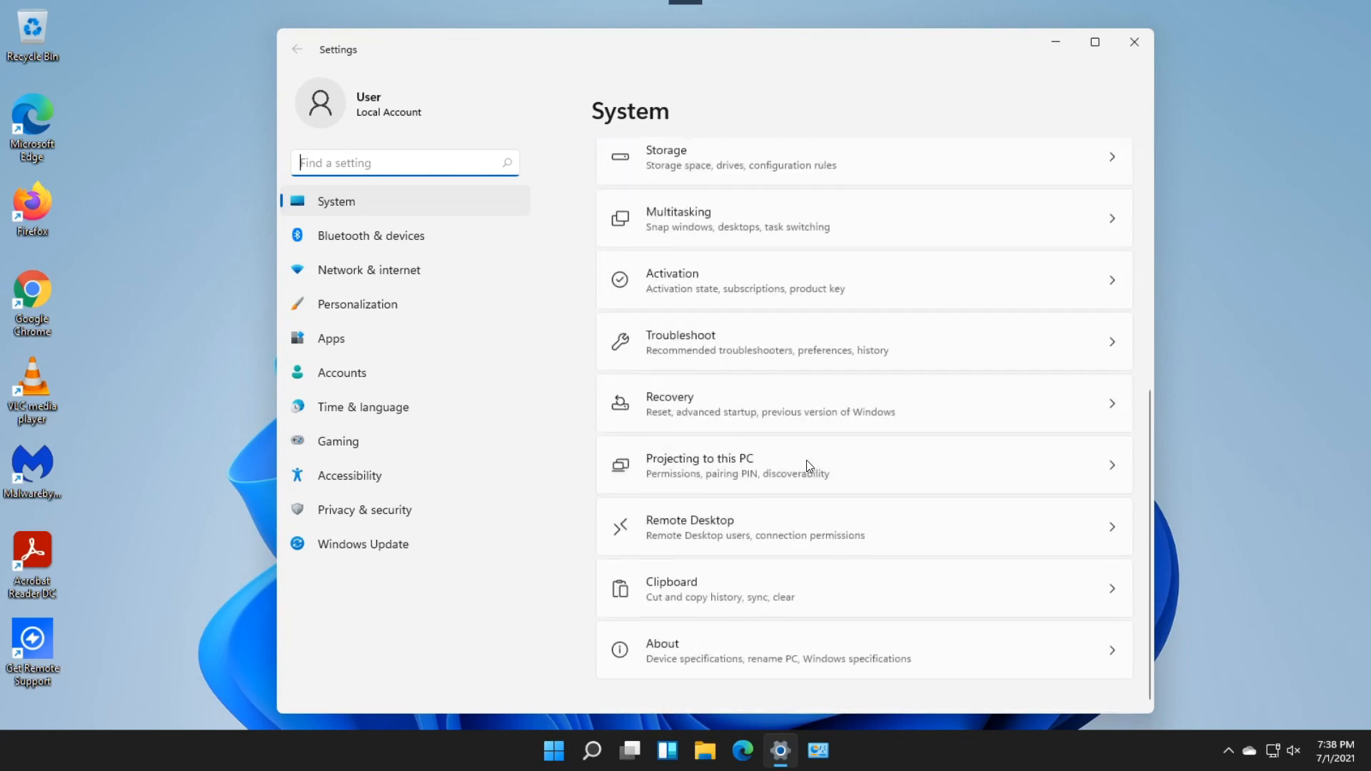
{"action": "left_click", "coordinate": [741, 664]}
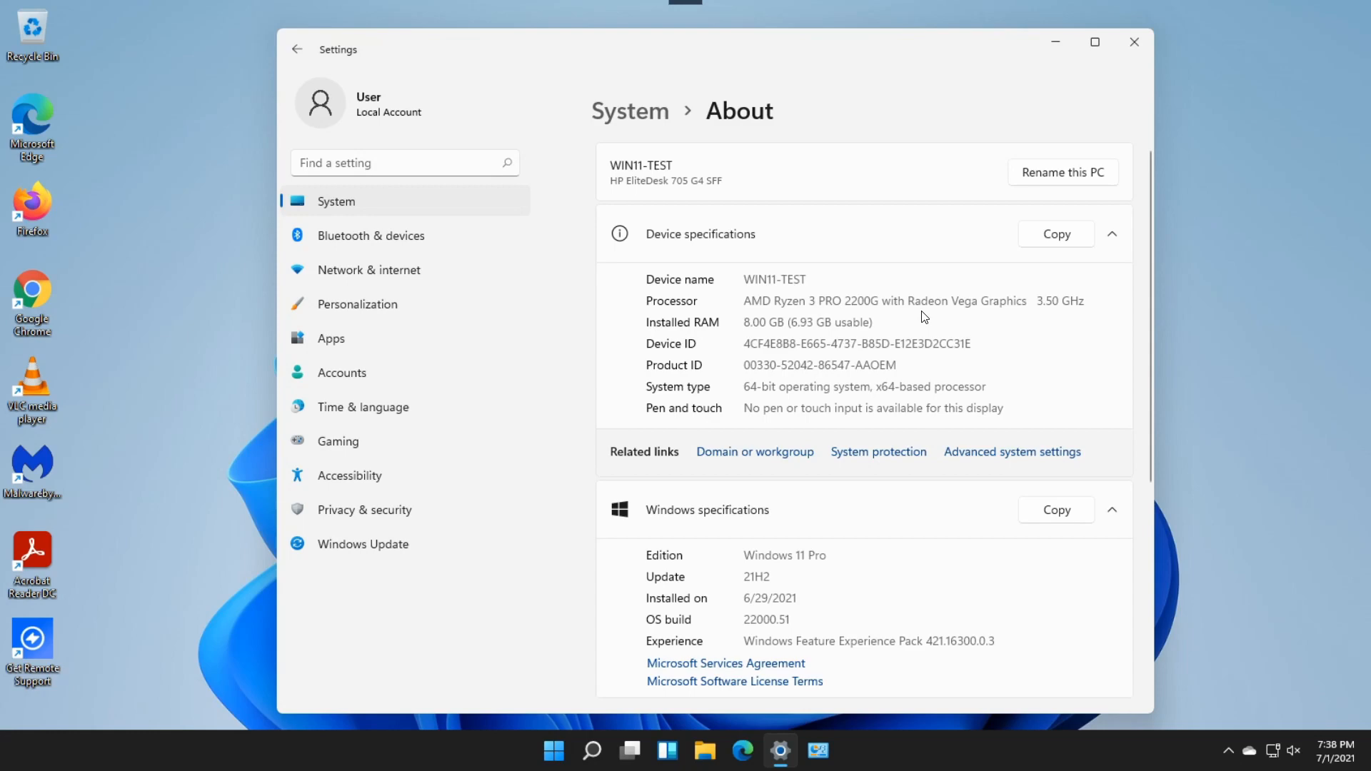
{"action": "scroll", "coordinate": [924, 316], "scroll_direction": "down", "scroll_amount": 5}
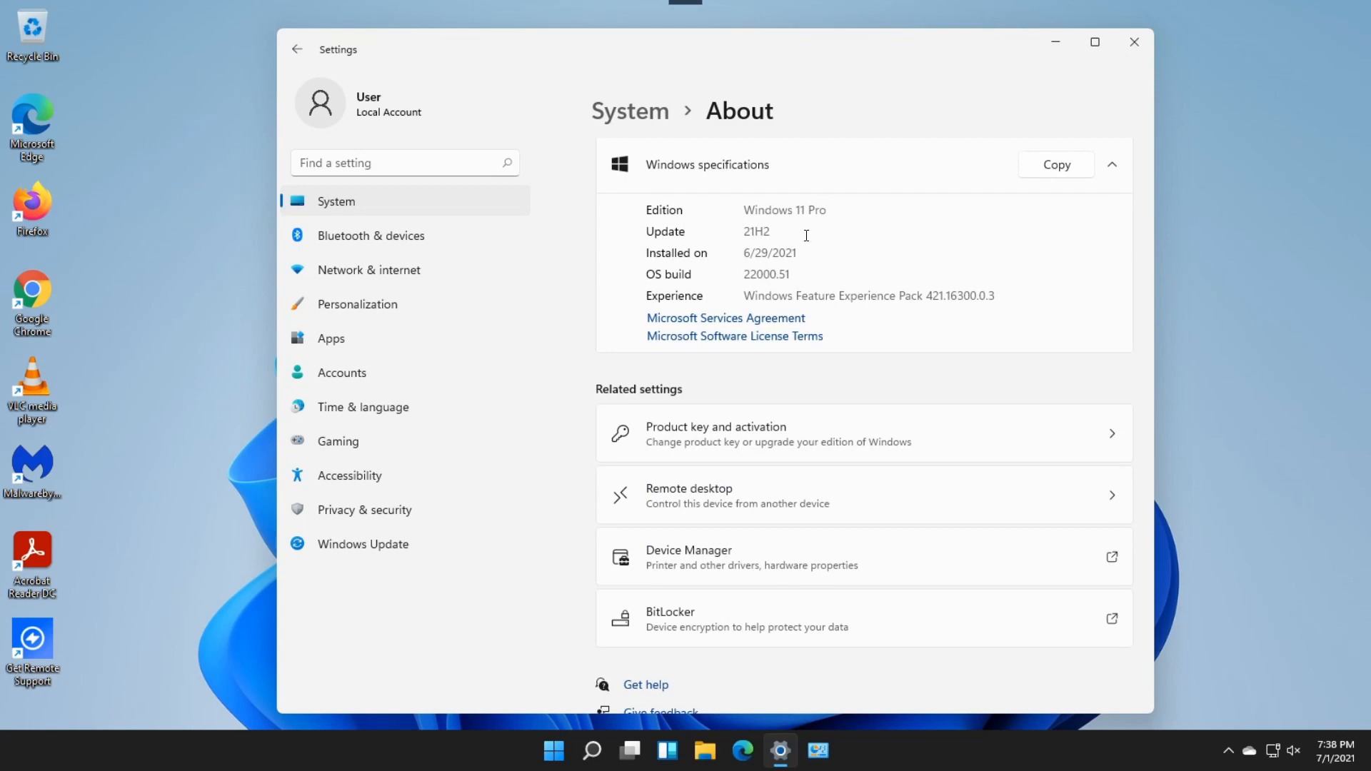
{"action": "scroll", "coordinate": [807, 236], "scroll_direction": "up", "scroll_amount": 5}
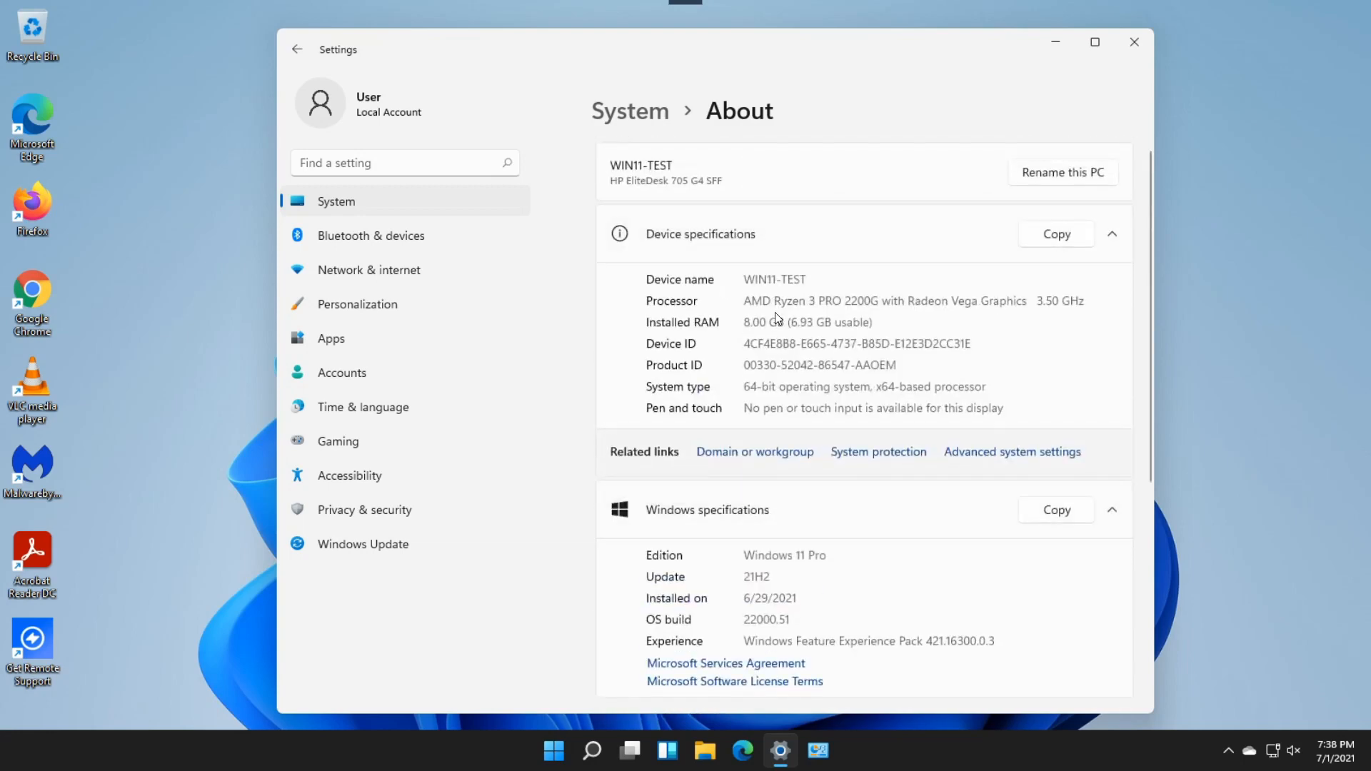
{"action": "scroll", "coordinate": [776, 314], "scroll_direction": "down", "scroll_amount": 5}
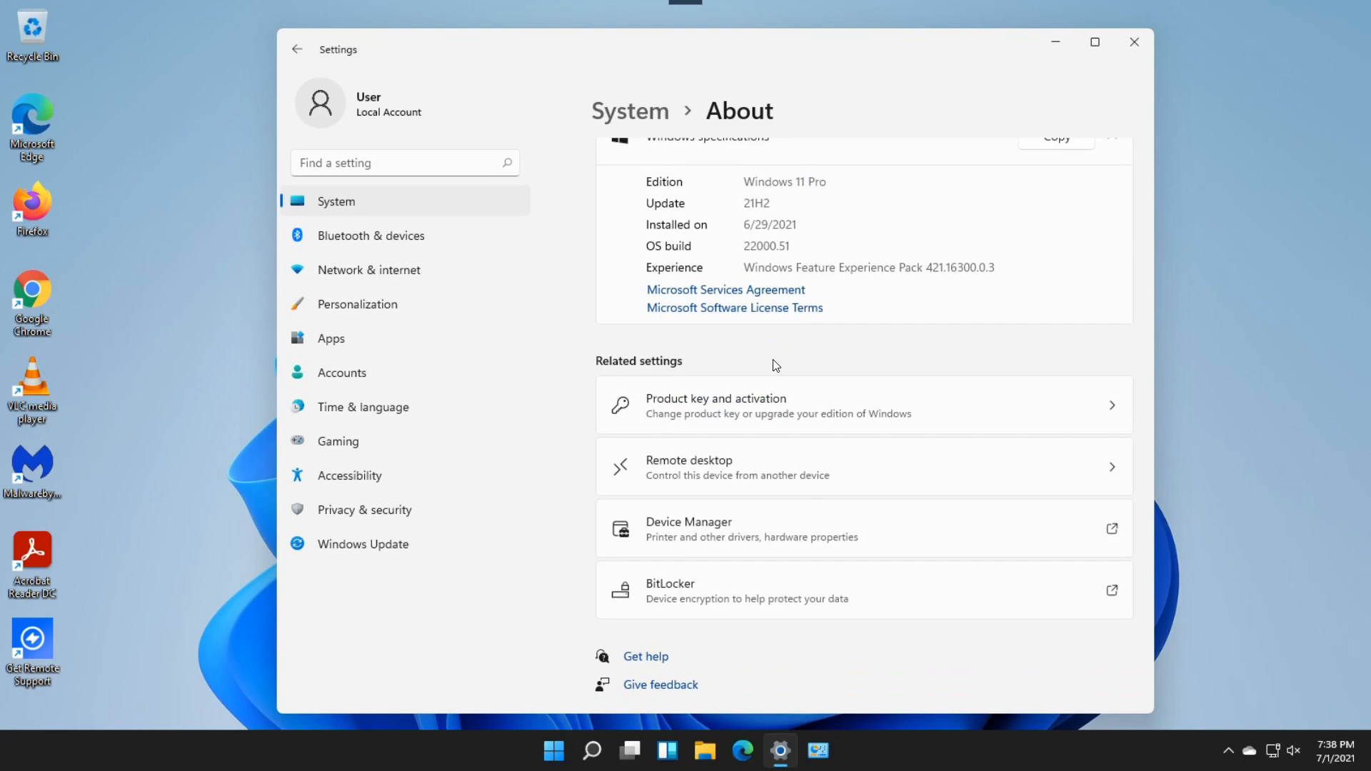
{"action": "scroll", "coordinate": [776, 366], "scroll_direction": "up", "scroll_amount": 5}
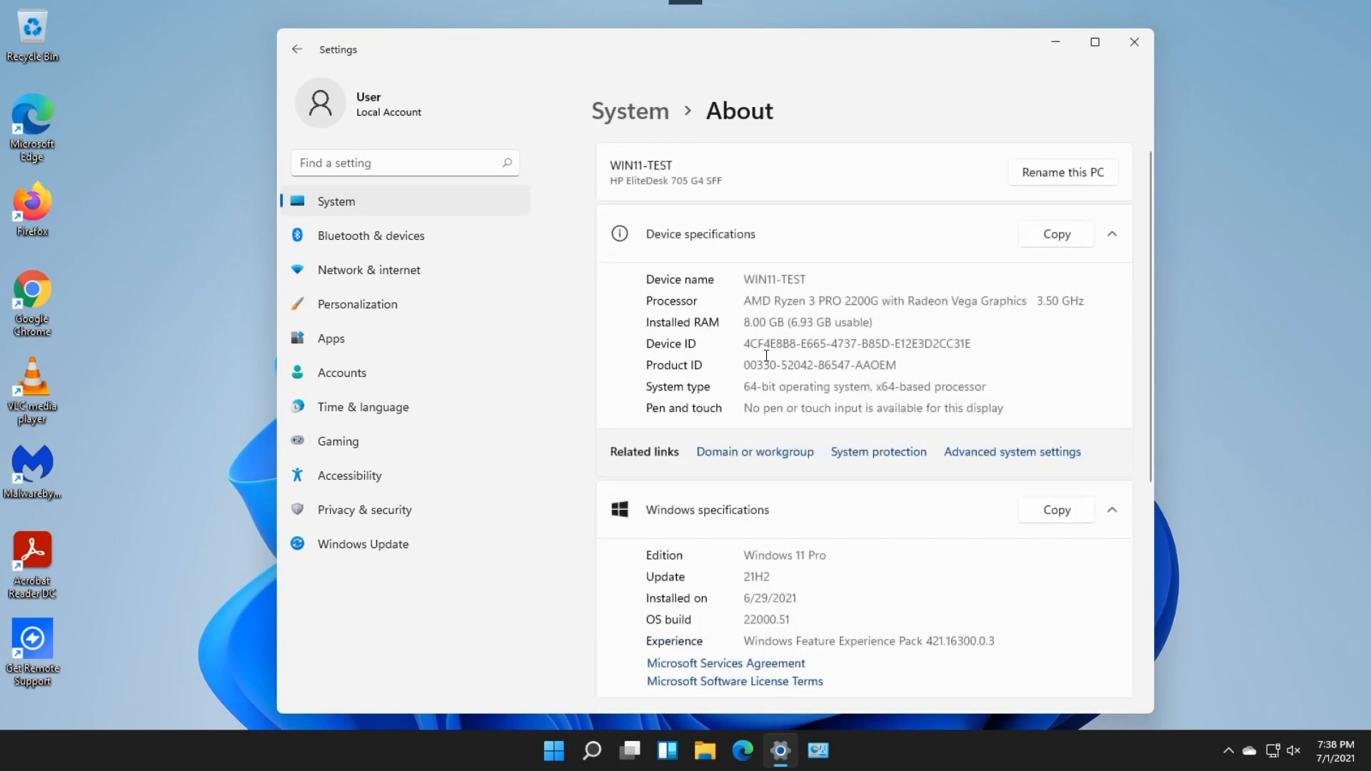
{"action": "scroll", "coordinate": [801, 366], "scroll_direction": "down", "scroll_amount": 5}
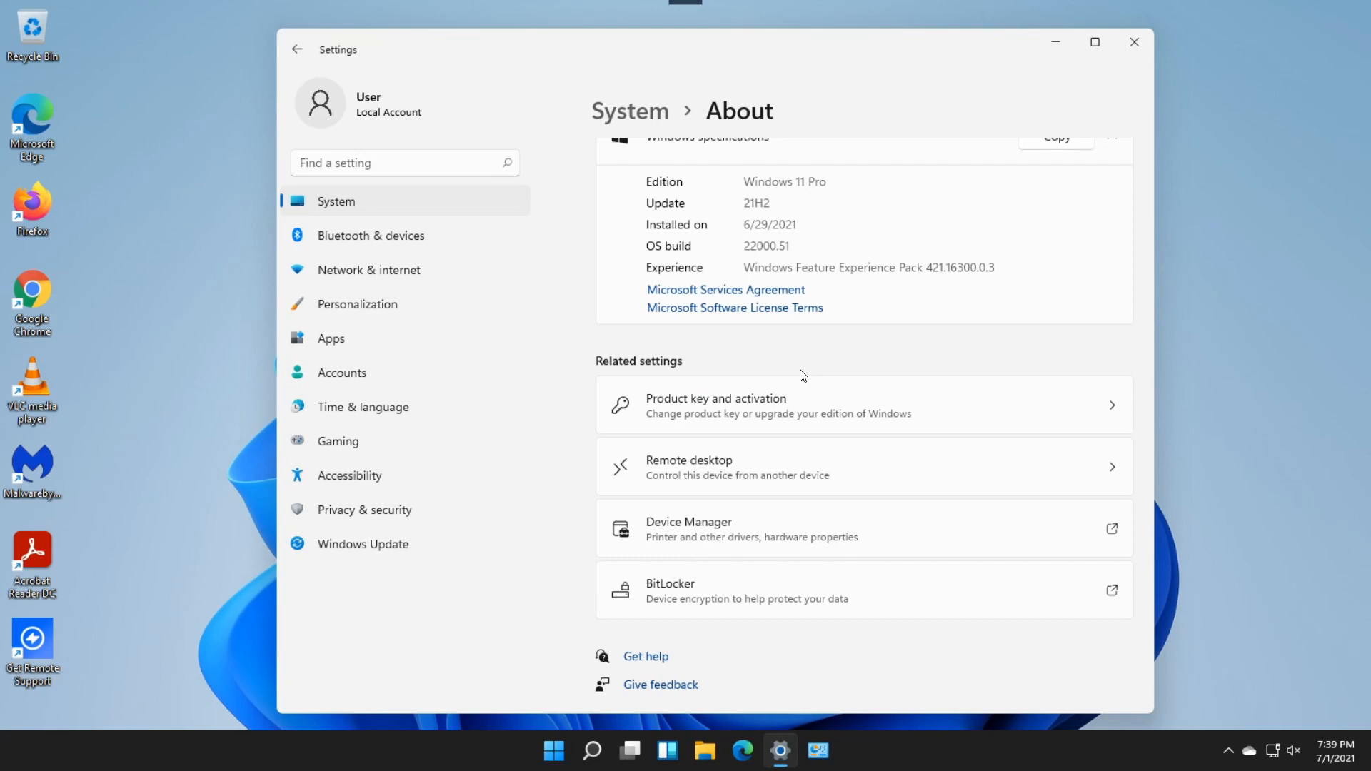
Check for Trusted Platform Module 2.0 under Security devices in Control Panel's Device Manager, and put both windows away
{"action": "left_click", "coordinate": [818, 752]}
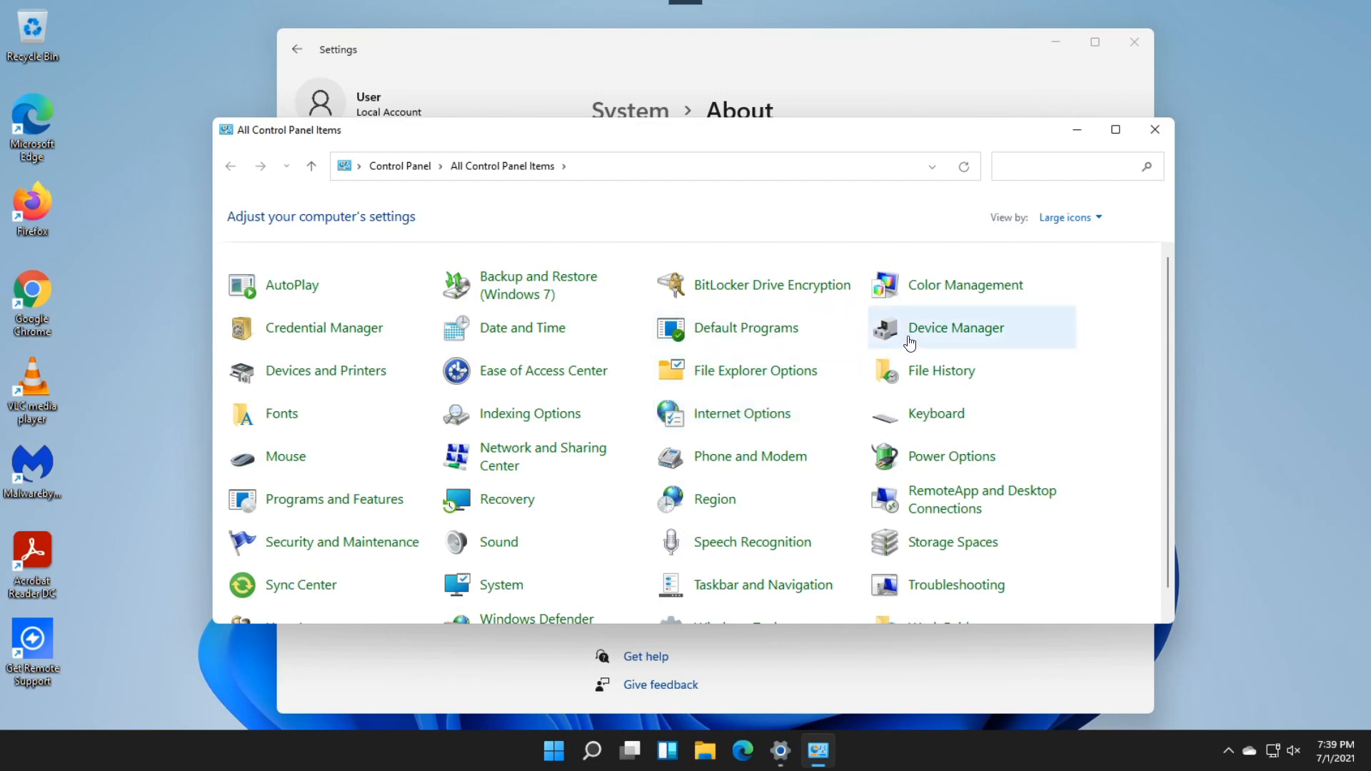
{"action": "left_click", "coordinate": [587, 277]}
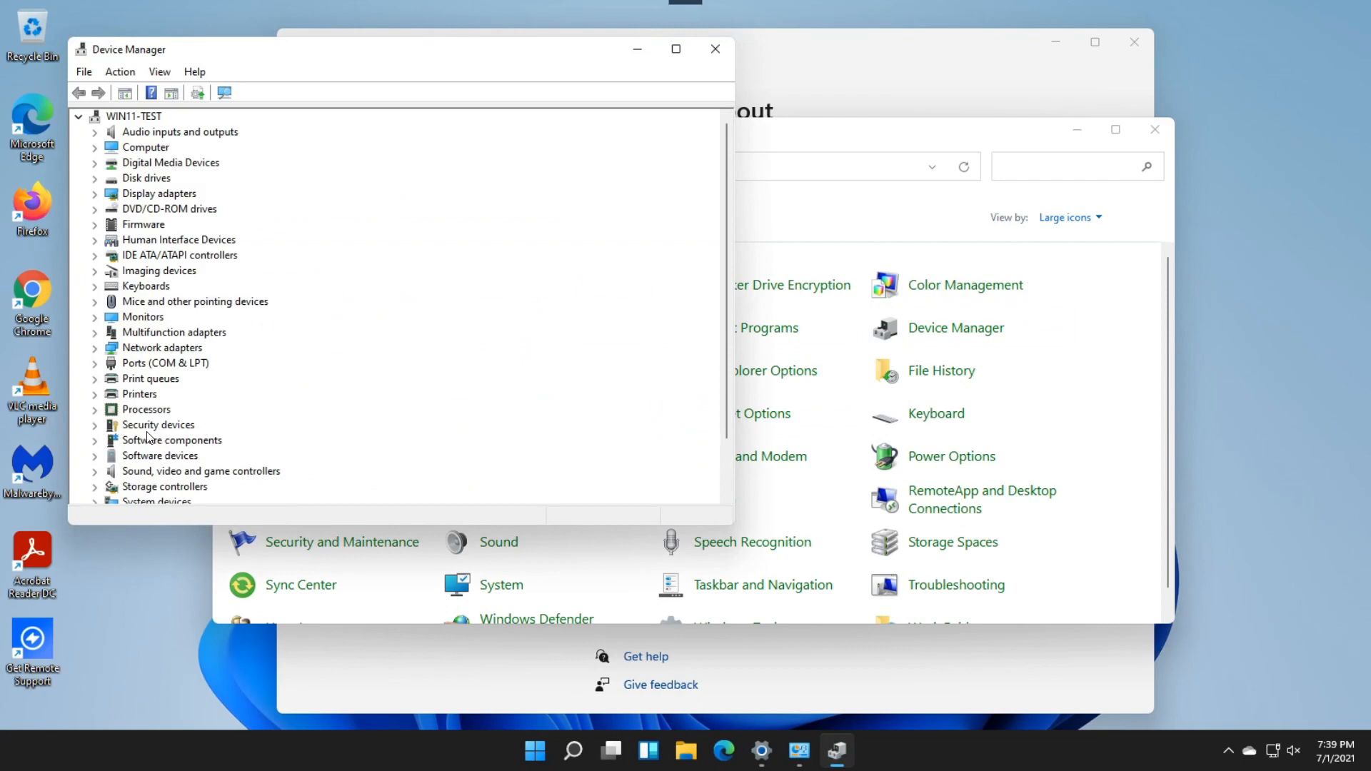
{"action": "left_click", "coordinate": [98, 426]}
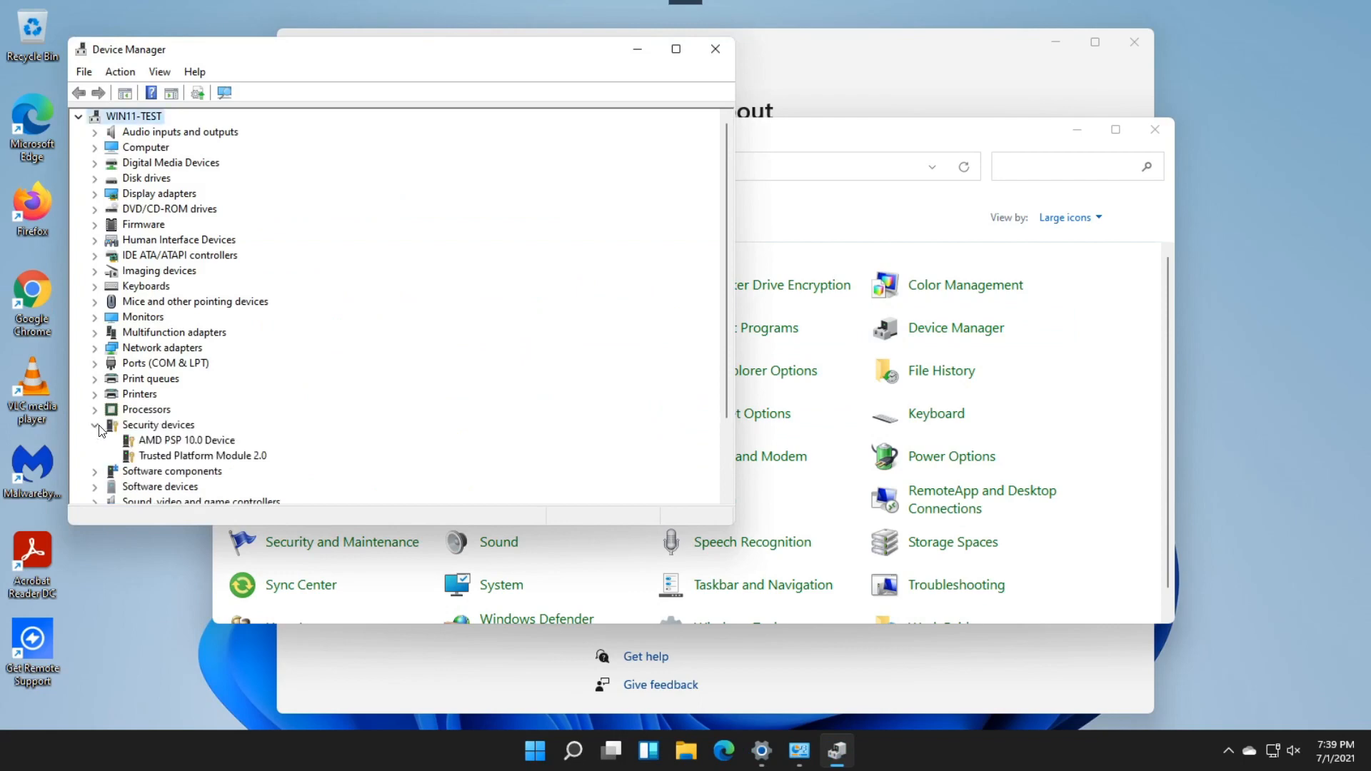
{"action": "left_click", "coordinate": [260, 461]}
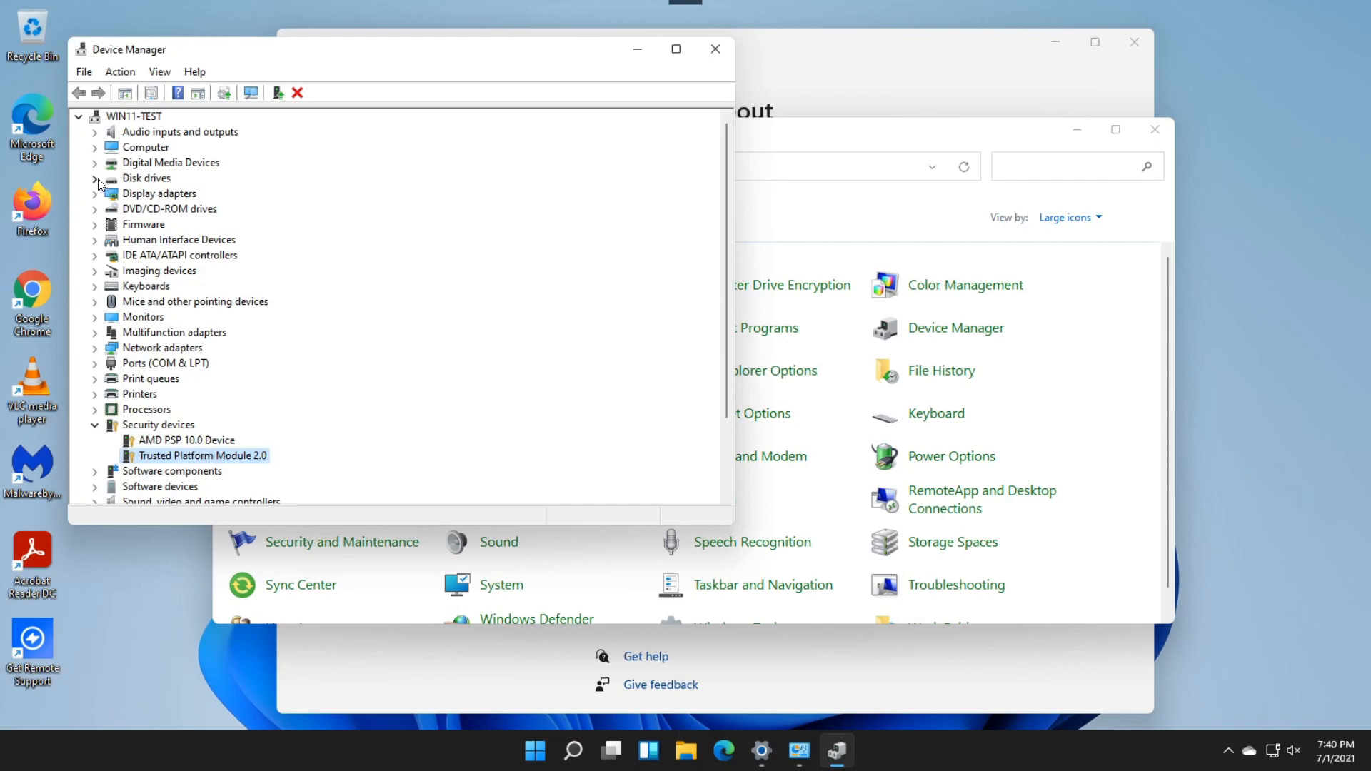
{"action": "left_click", "coordinate": [715, 49]}
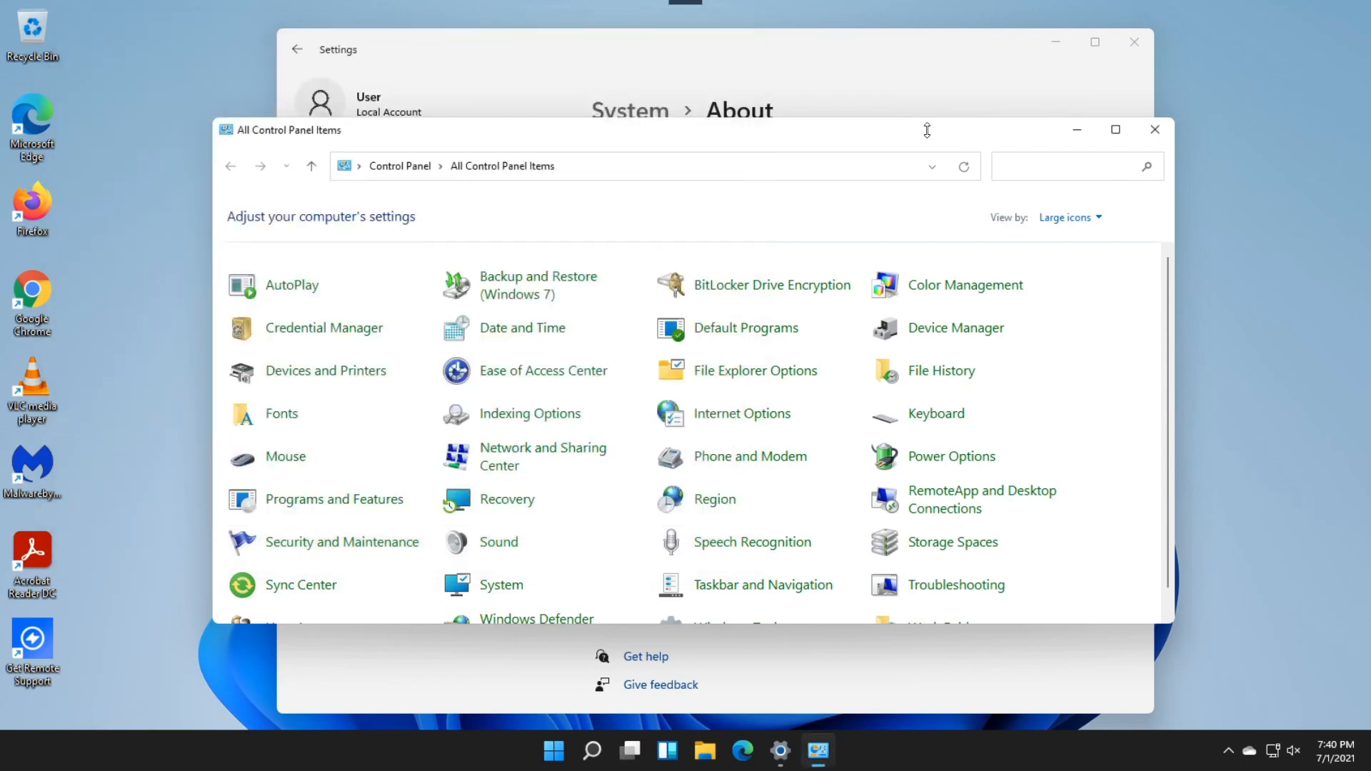
{"action": "left_click", "coordinate": [1074, 130]}
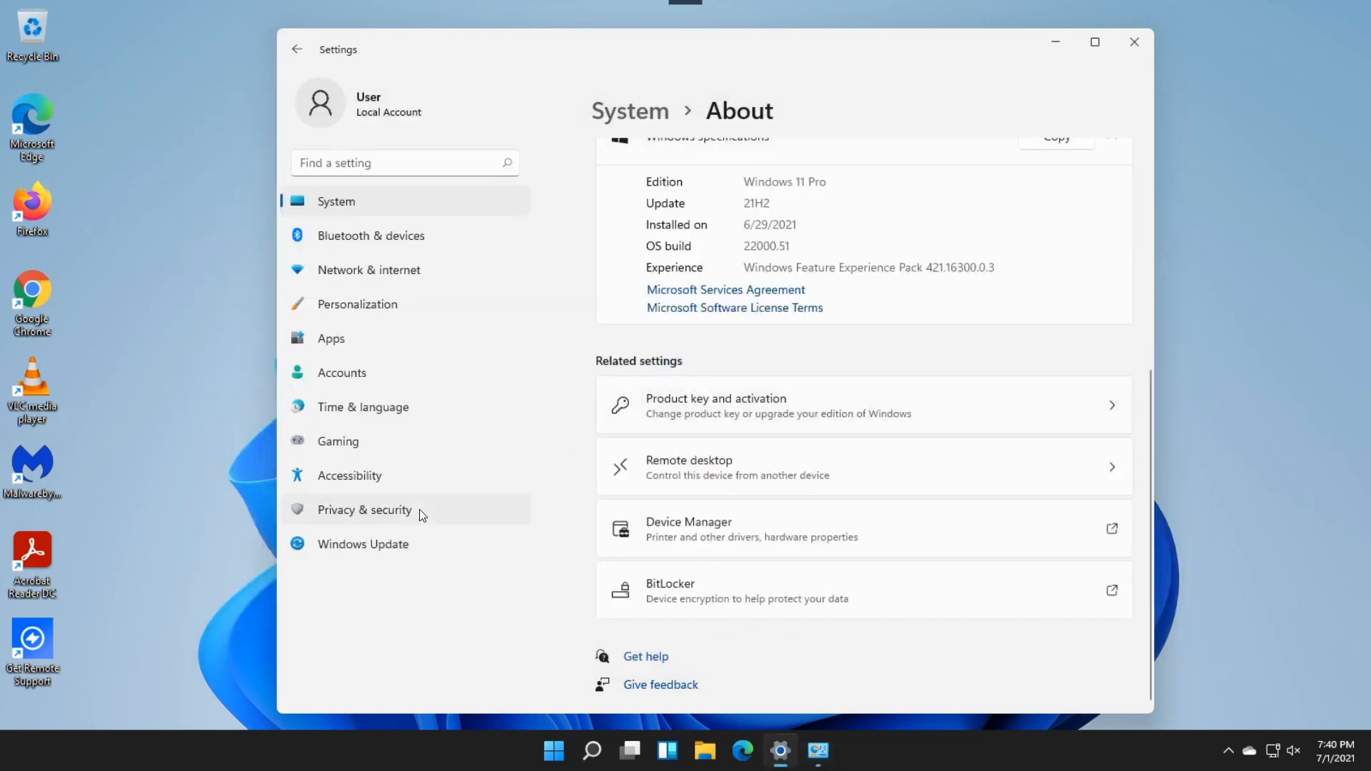
Review the available Insider channels in the Windows Insider Program settings of Windows Update
{"action": "left_click", "coordinate": [384, 551]}
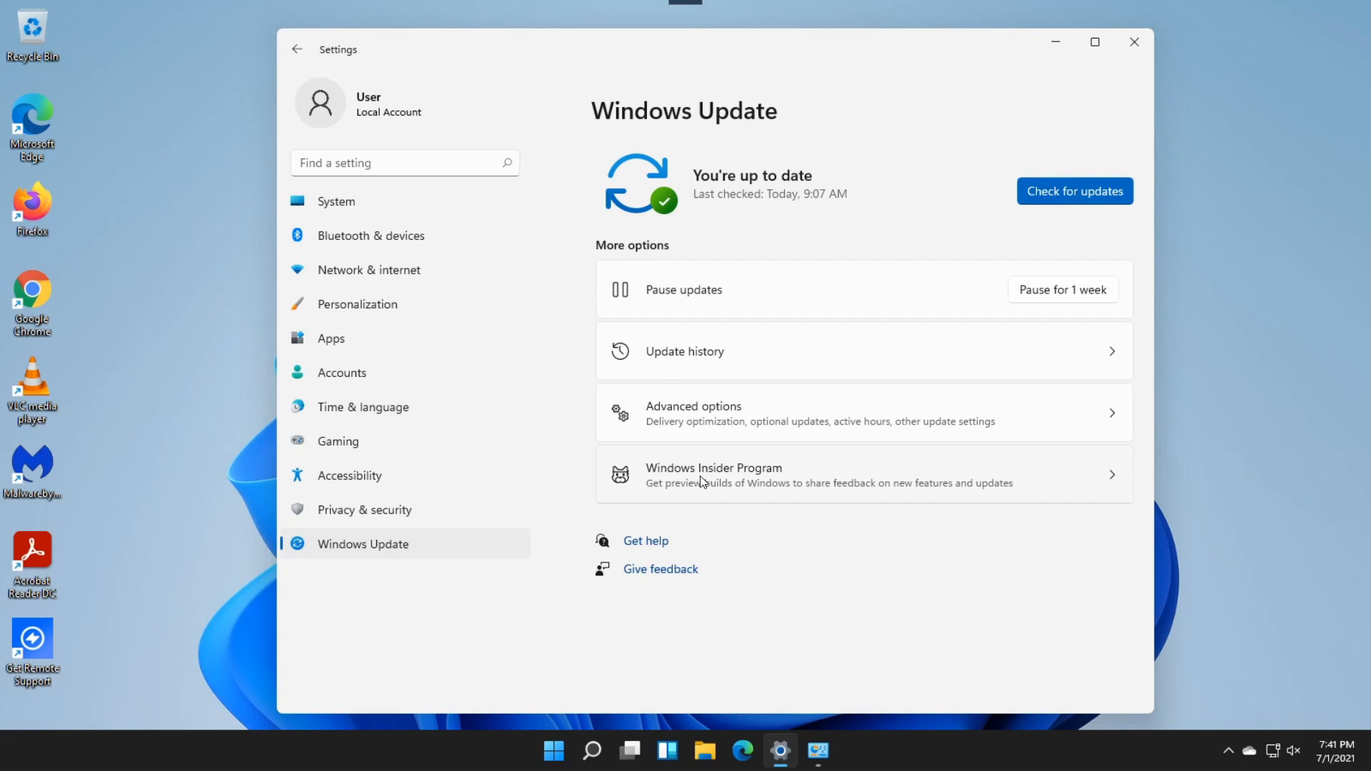
{"action": "left_click", "coordinate": [699, 475]}
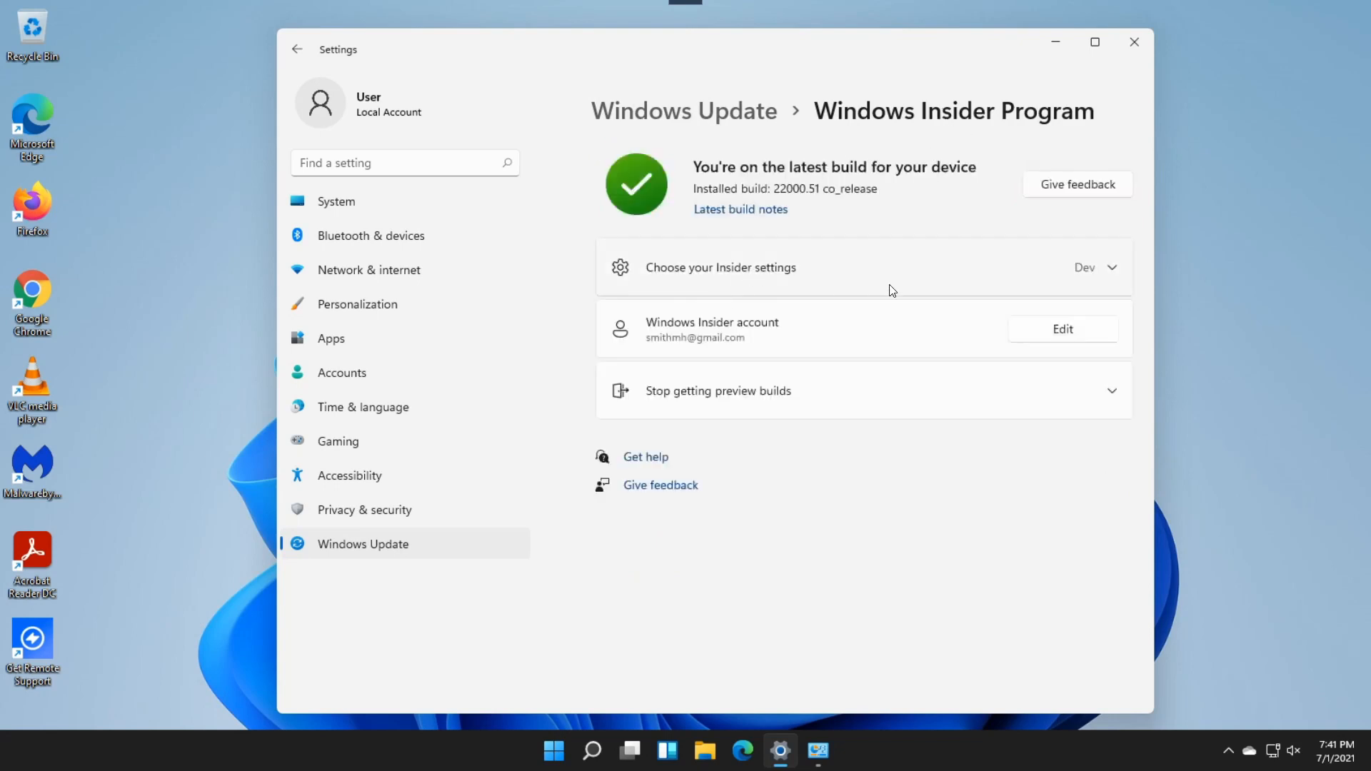
{"action": "left_click", "coordinate": [1105, 275]}
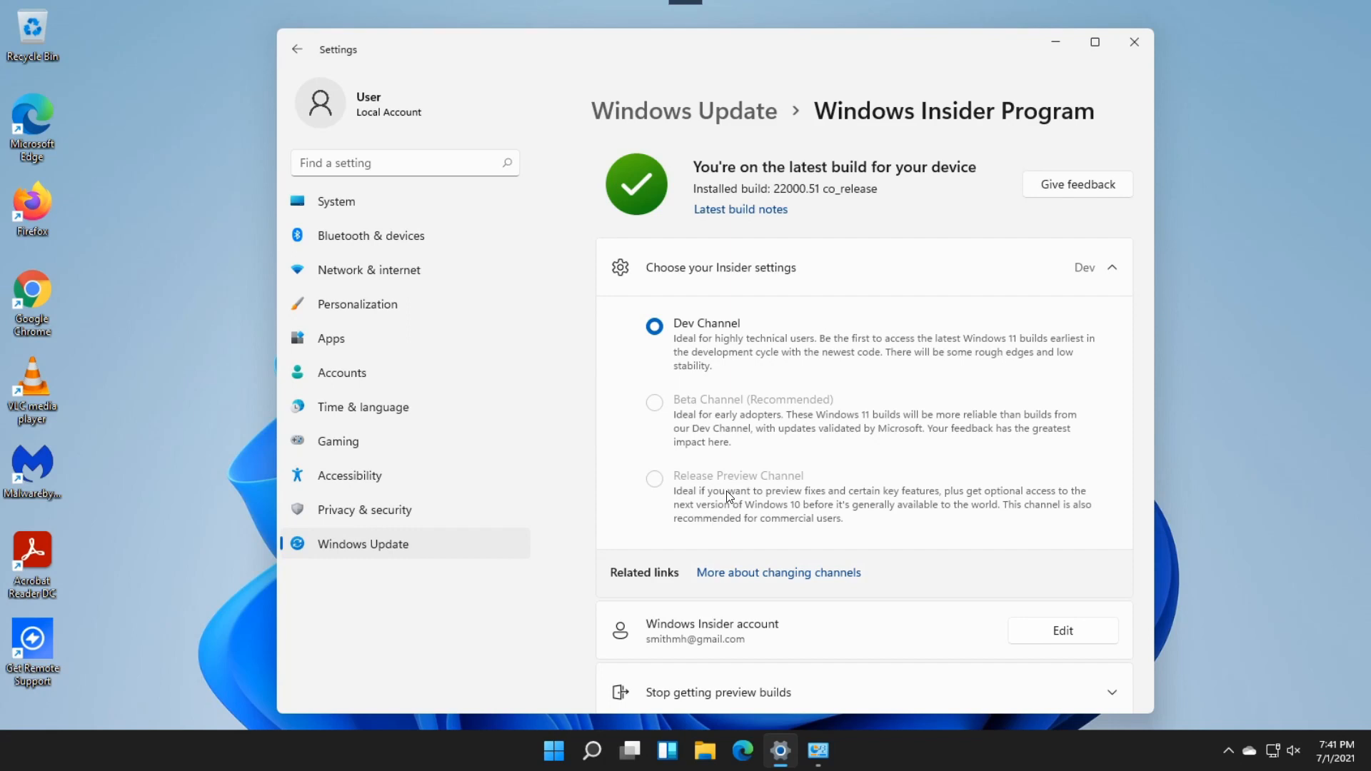
{"action": "scroll", "coordinate": [837, 454], "scroll_direction": "down", "scroll_amount": 3}
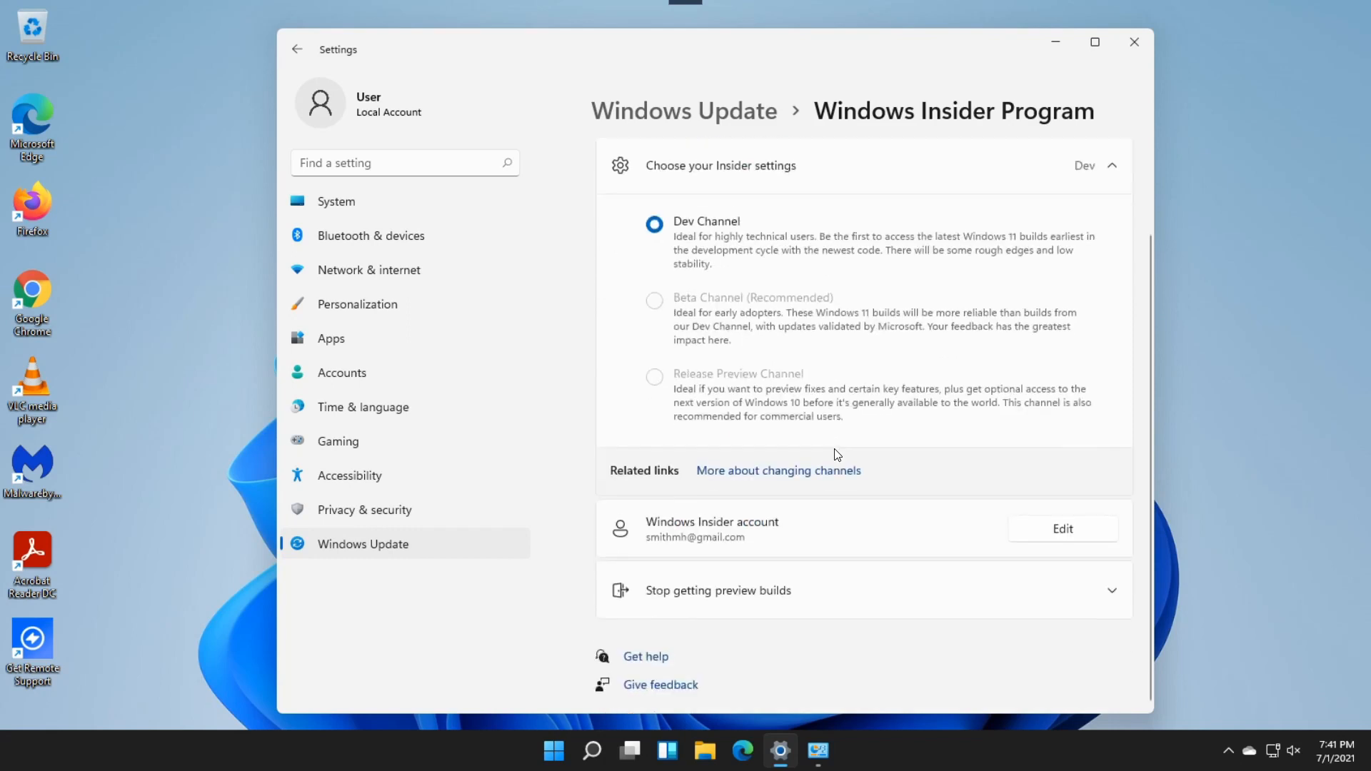
{"action": "scroll", "coordinate": [837, 454], "scroll_direction": "up", "scroll_amount": 3}
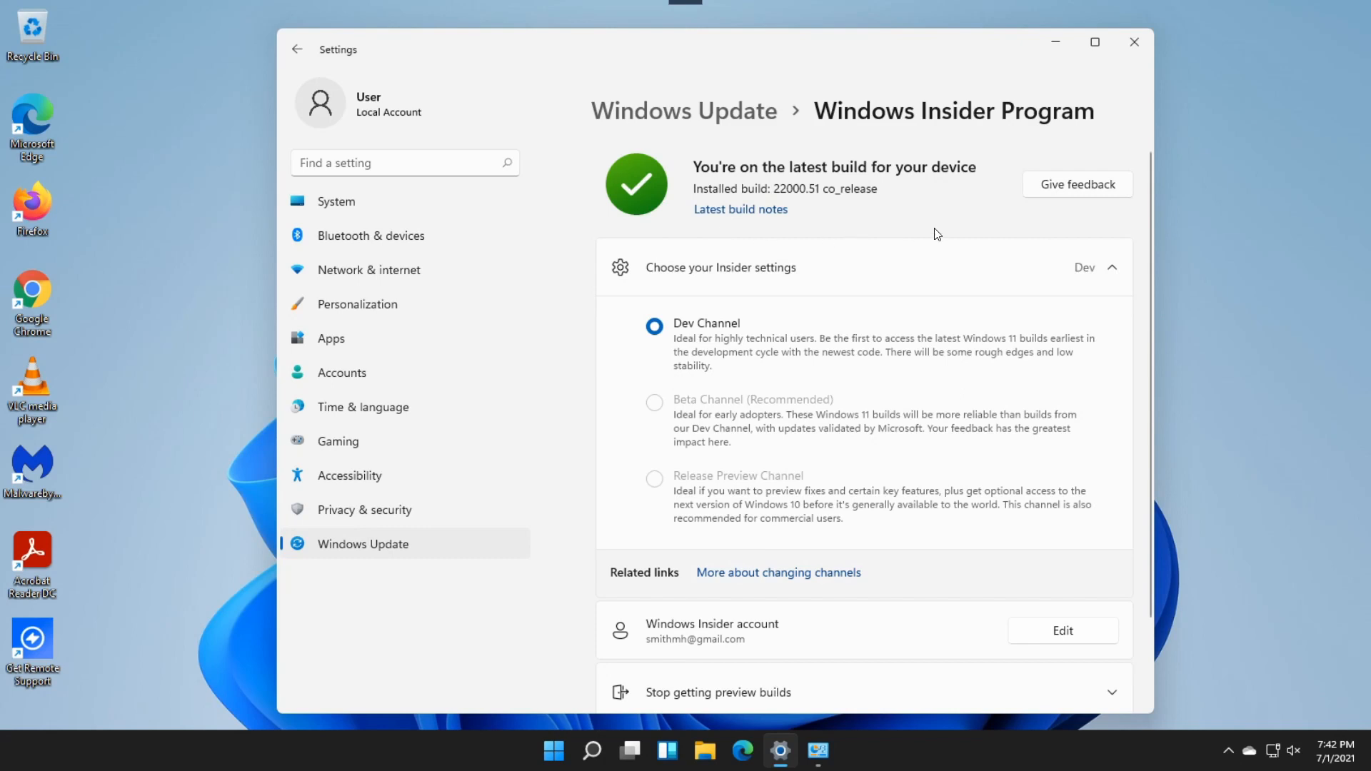
{"action": "scroll", "coordinate": [939, 246], "scroll_direction": "down", "scroll_amount": 3}
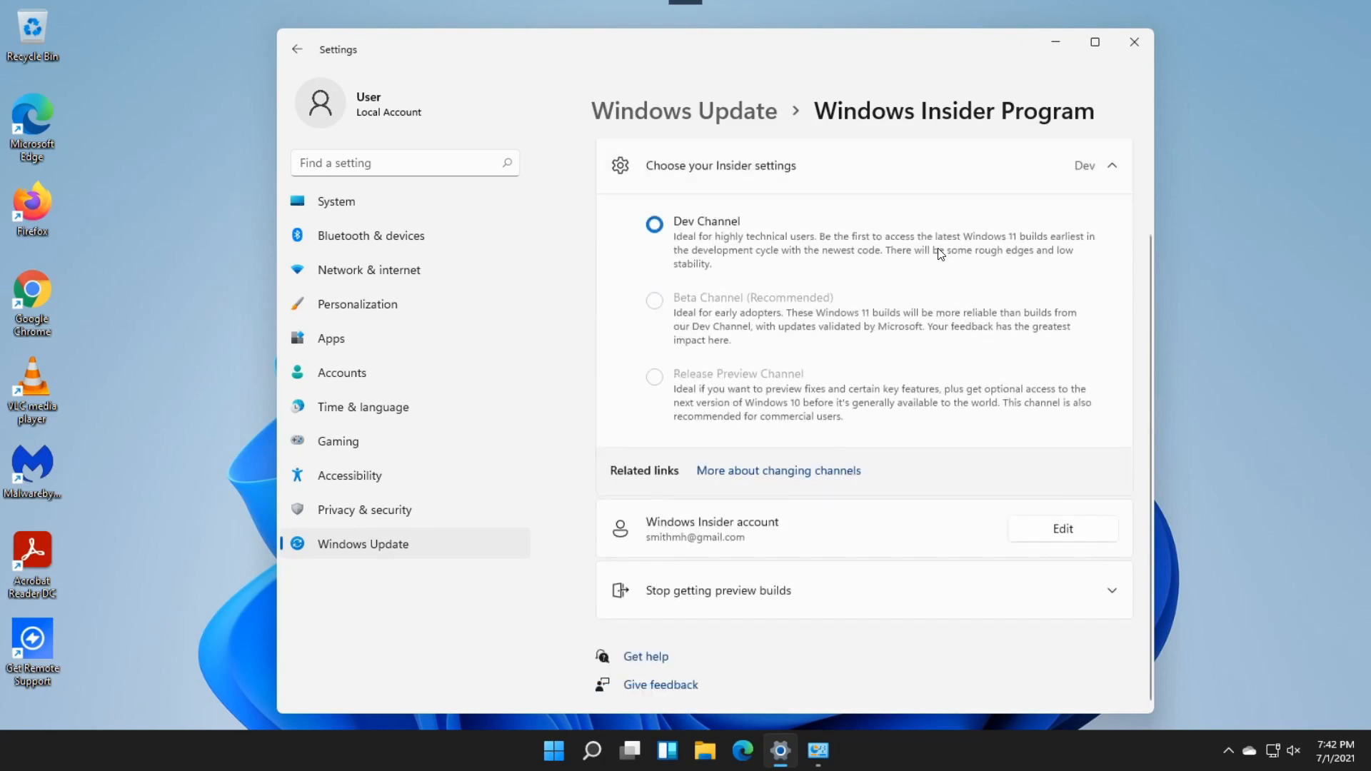
{"action": "scroll", "coordinate": [939, 253], "scroll_direction": "up", "scroll_amount": 3}
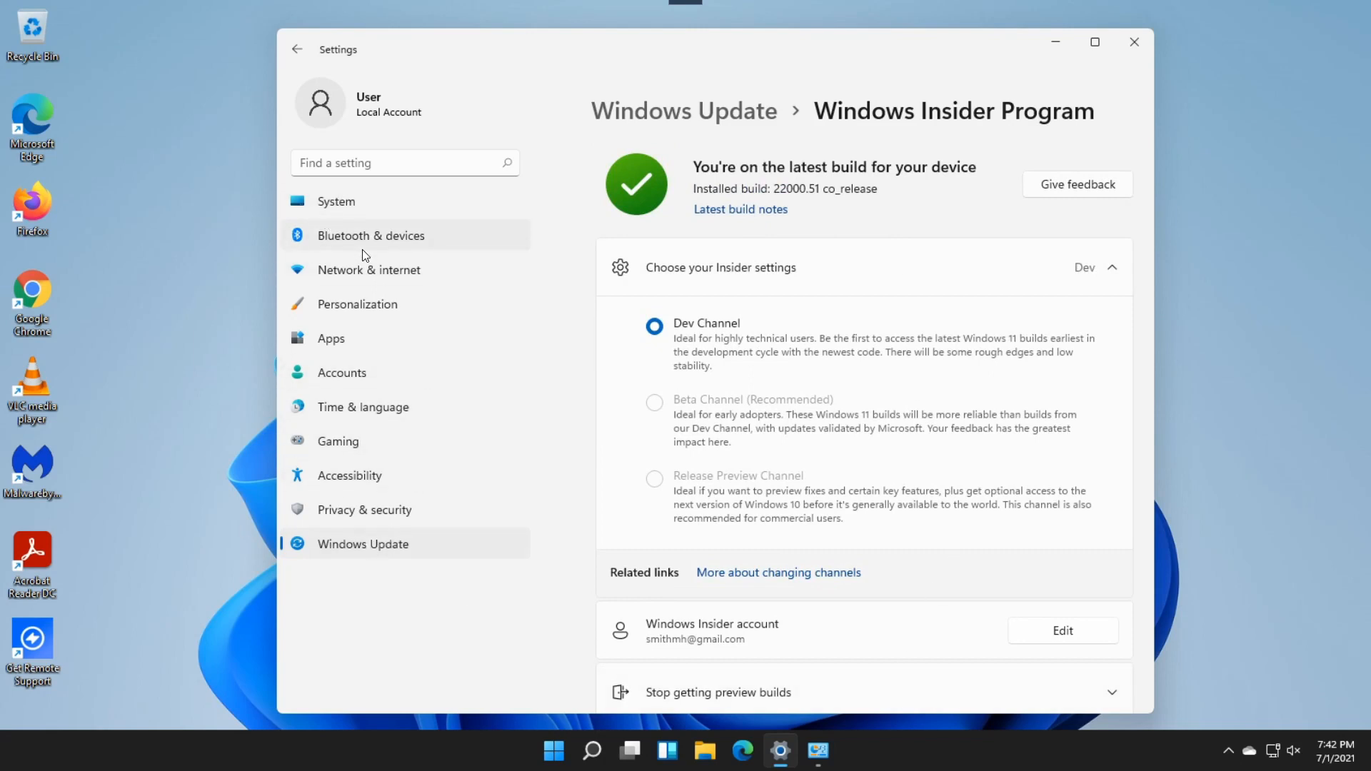
Review the Ethernet connection's profile type and address details under Network & internet, and return to the category overview
{"action": "left_click", "coordinate": [353, 266]}
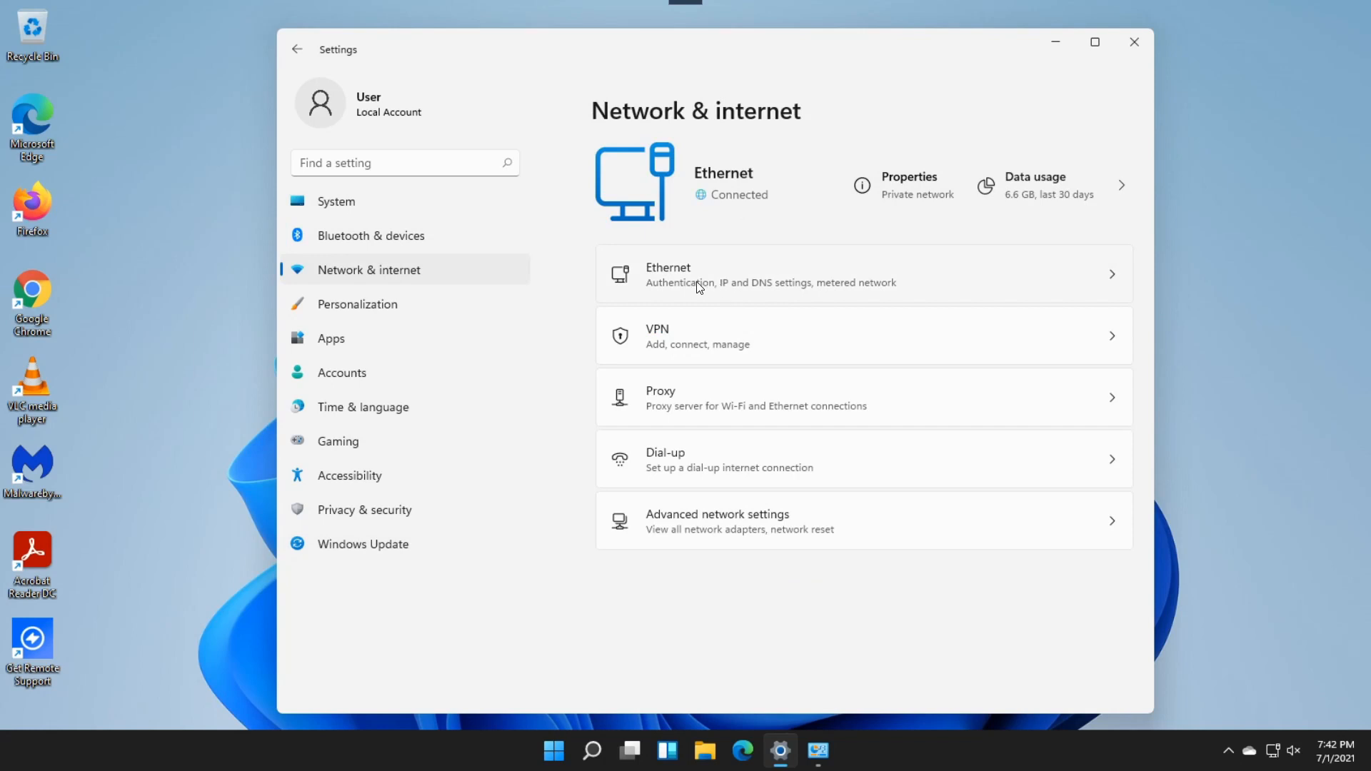
{"action": "left_click", "coordinate": [723, 285]}
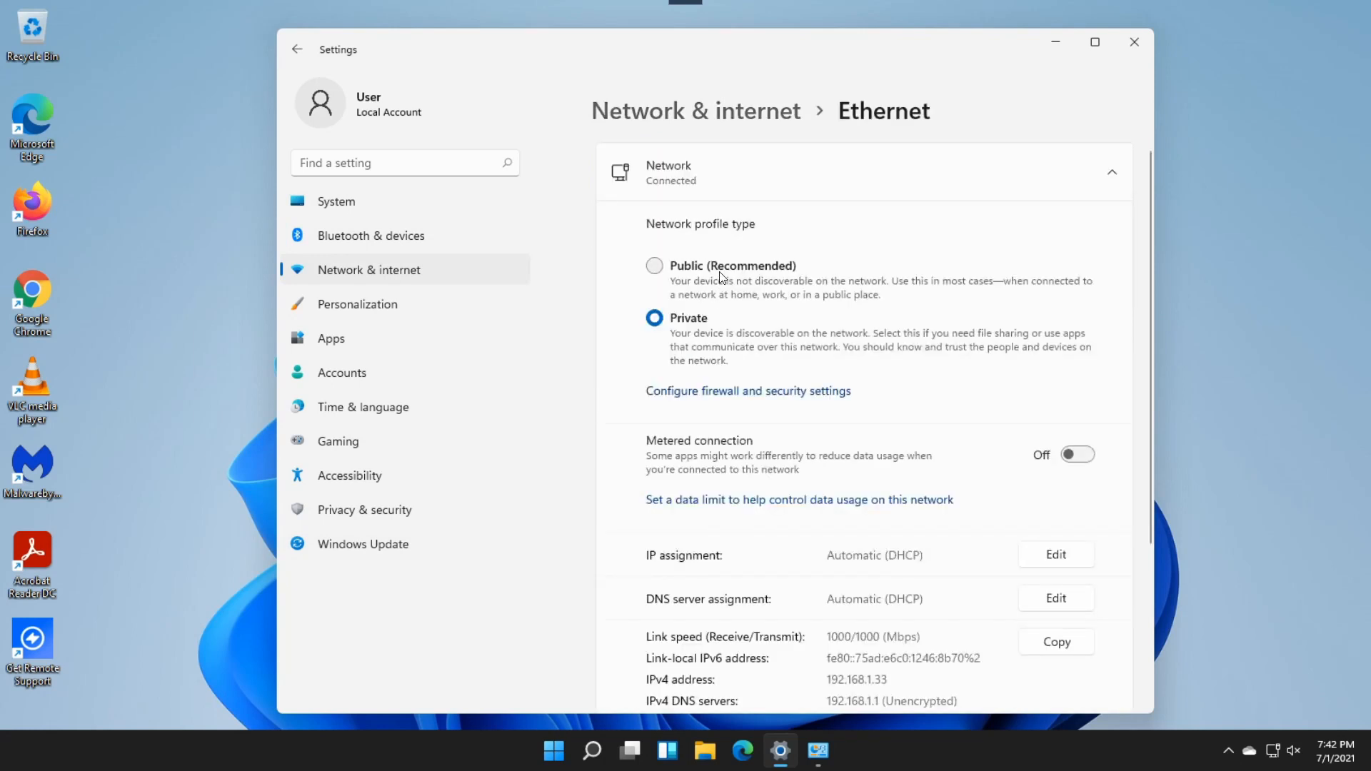
{"action": "scroll", "coordinate": [887, 450], "scroll_direction": "down", "scroll_amount": 3}
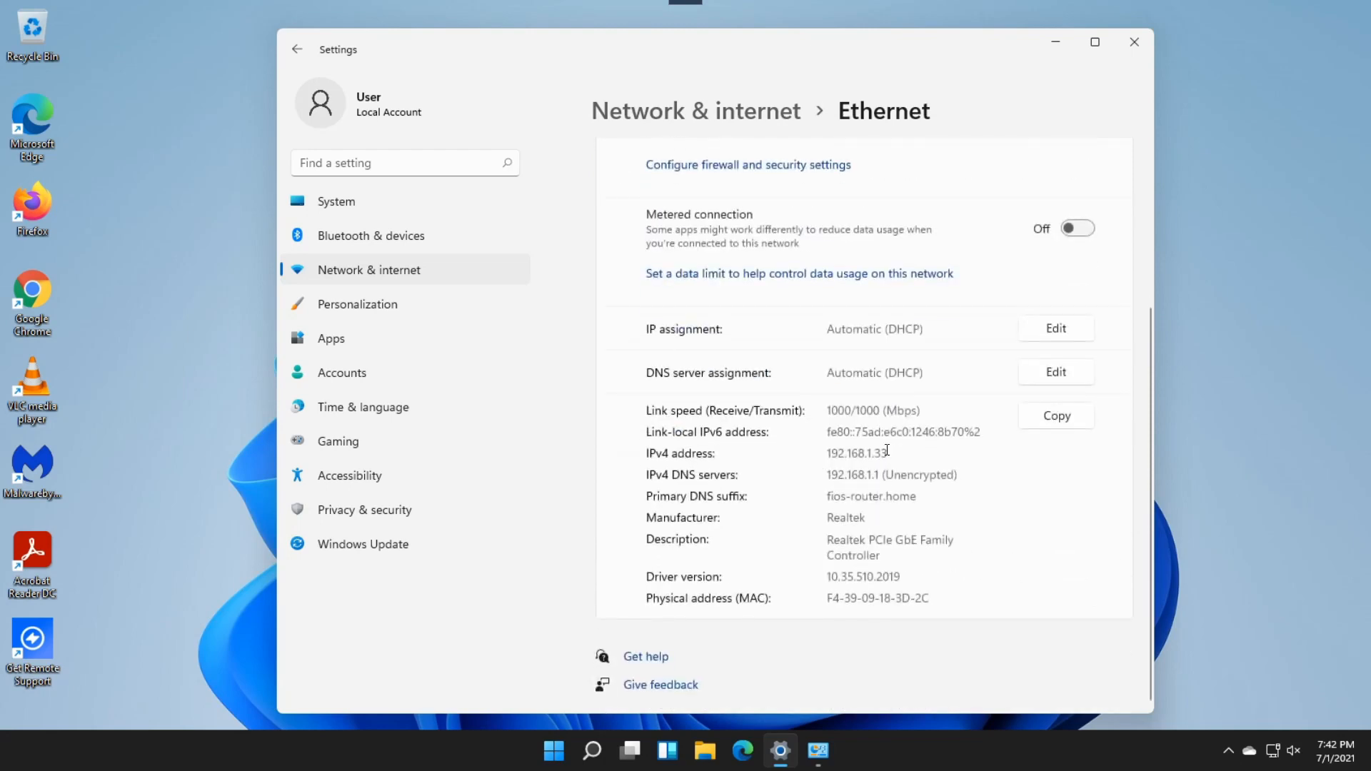
{"action": "scroll", "coordinate": [887, 450], "scroll_direction": "up", "scroll_amount": 3}
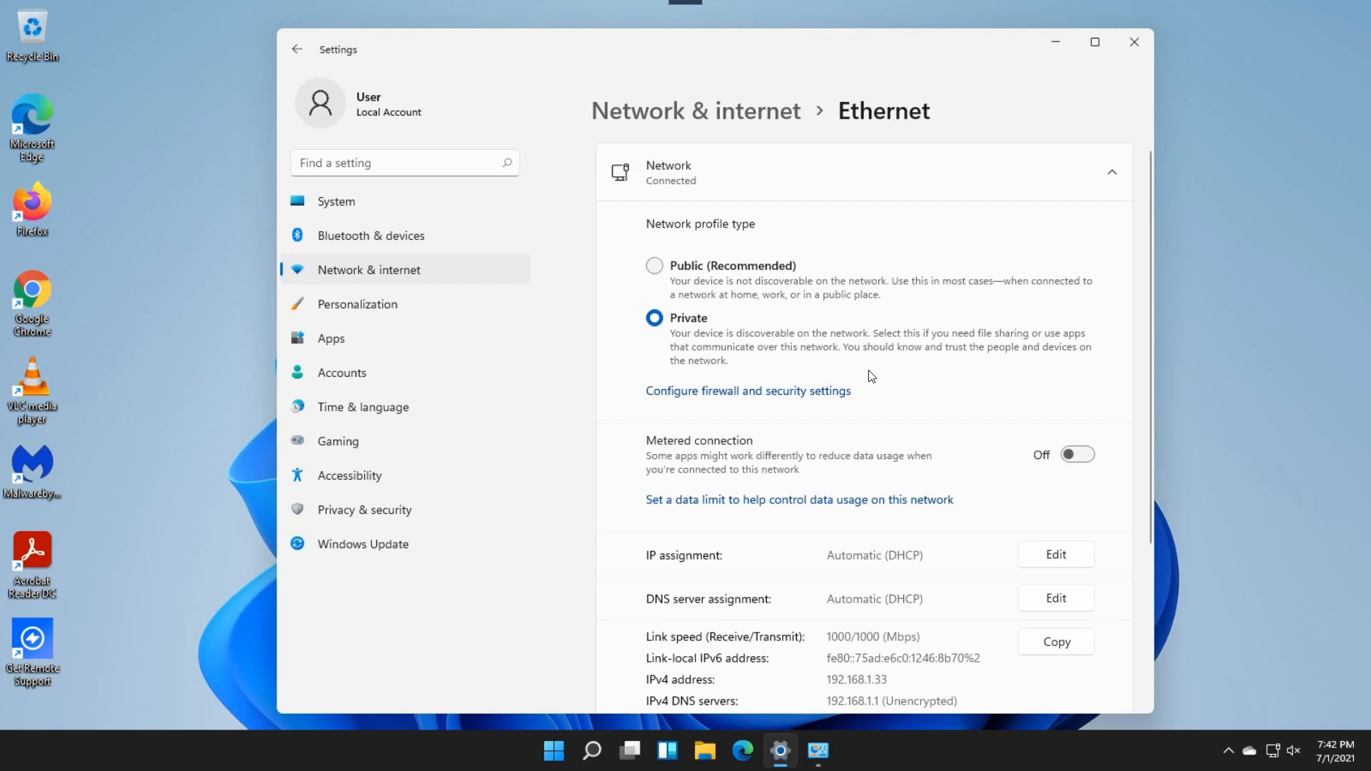
{"action": "scroll", "coordinate": [745, 432], "scroll_direction": "down", "scroll_amount": 3}
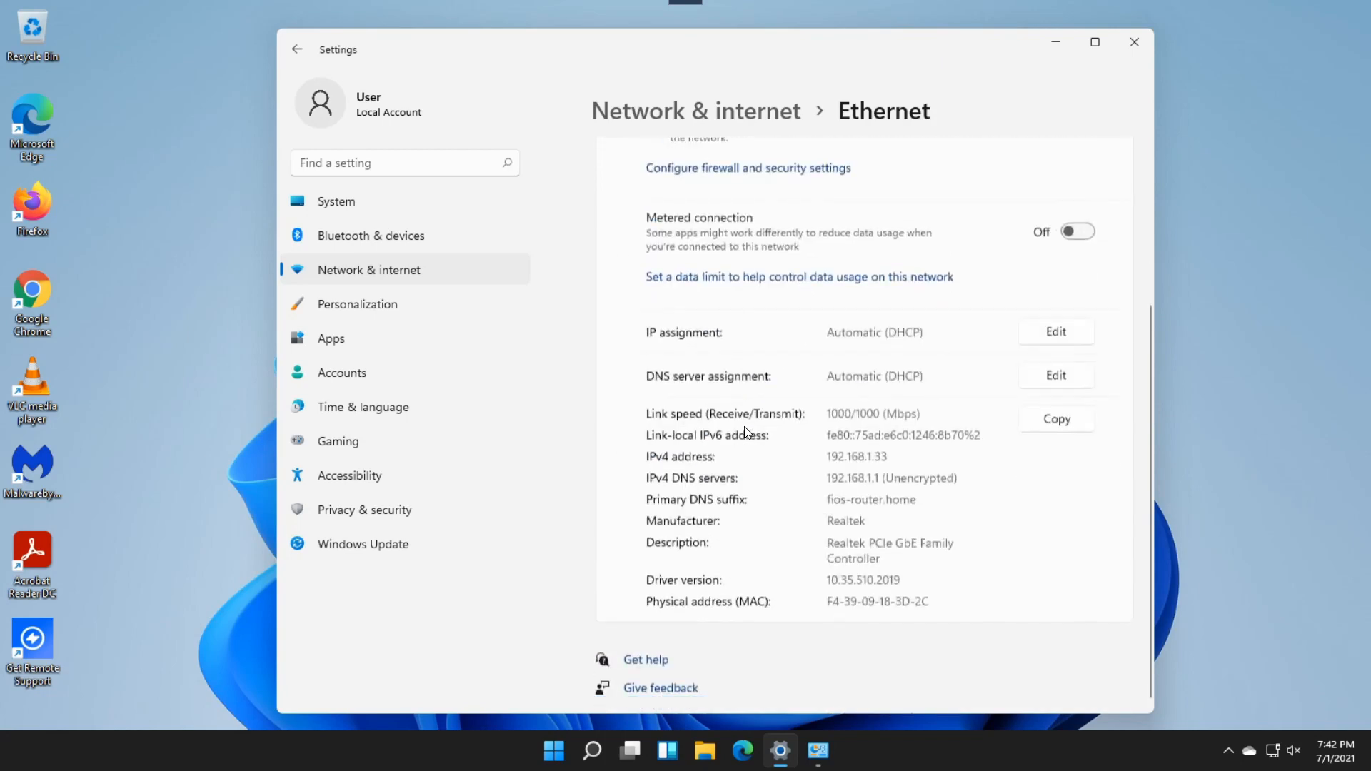
{"action": "scroll", "coordinate": [745, 432], "scroll_direction": "up", "scroll_amount": 3}
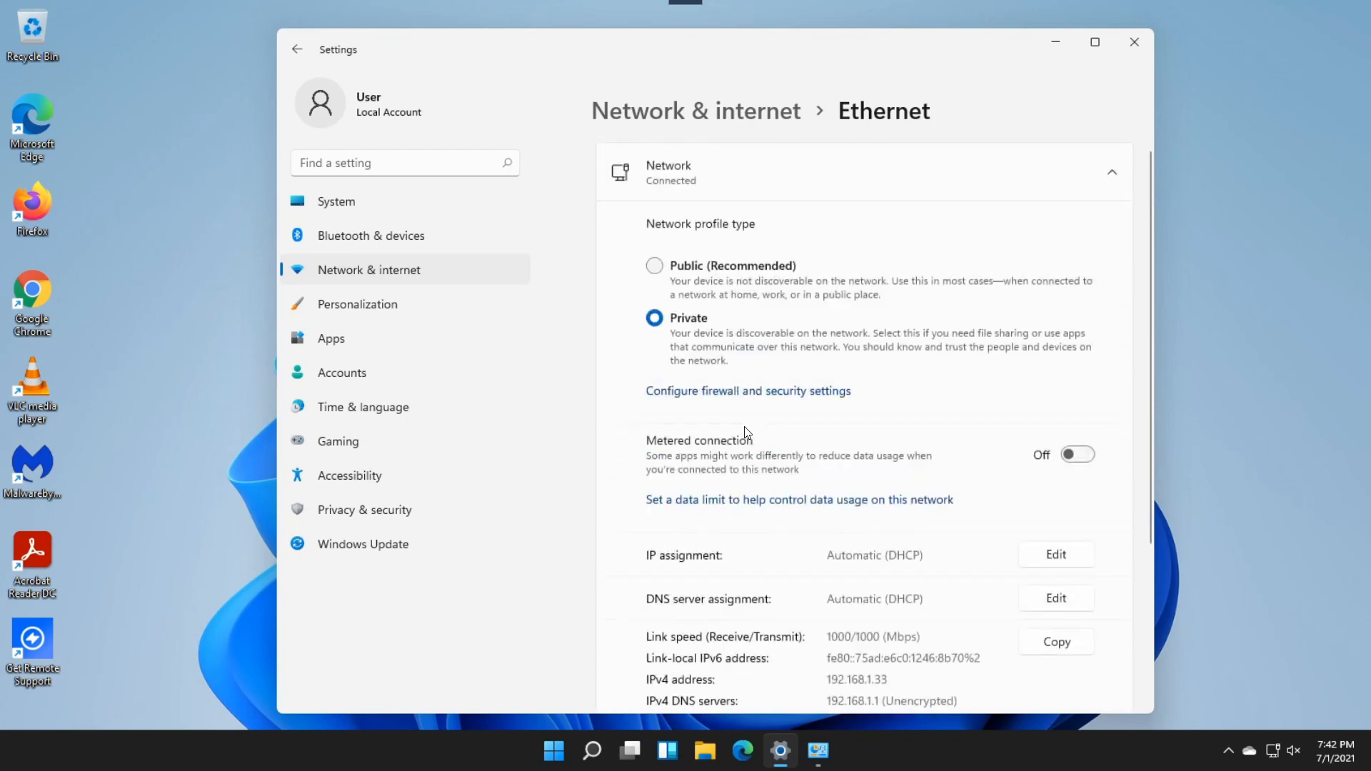
{"action": "left_click", "coordinate": [779, 116]}
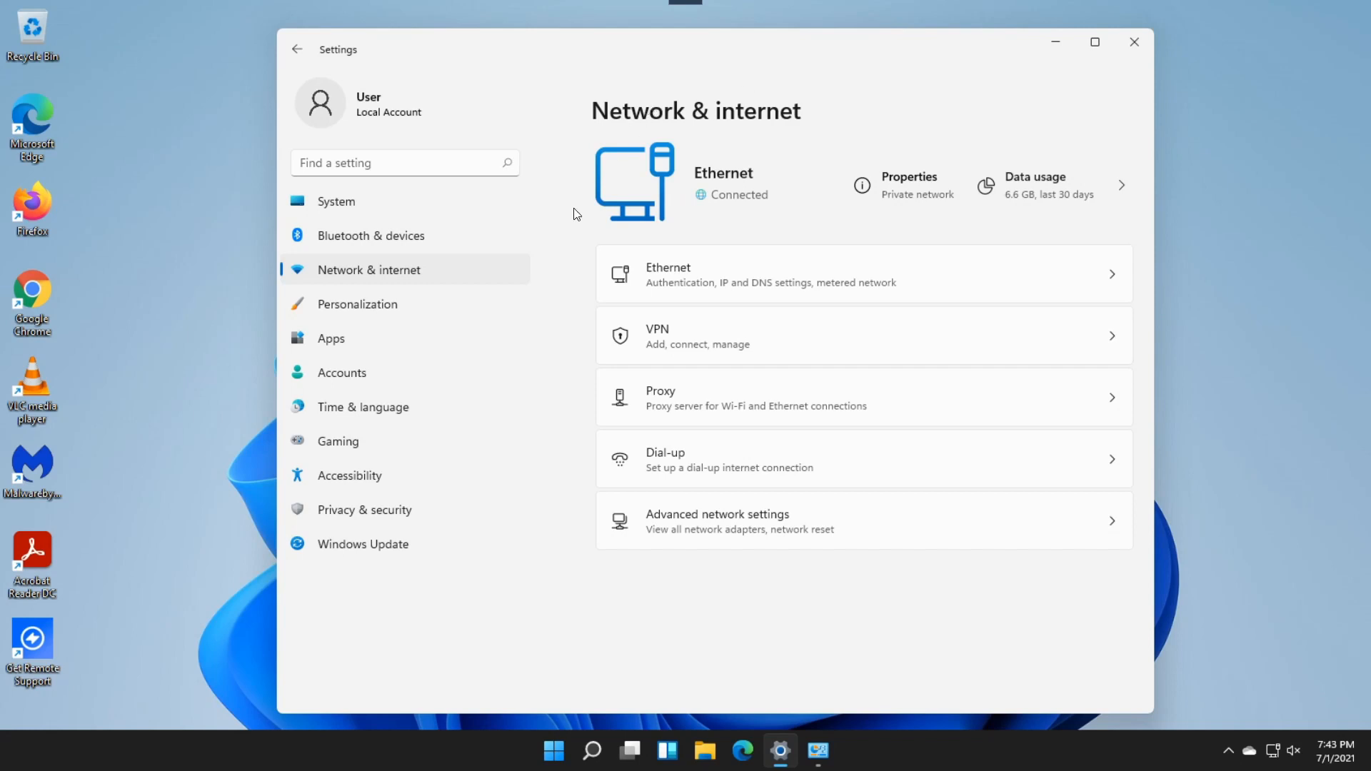
Look over the Accounts settings page and open the Accessibility settings page
{"action": "left_click", "coordinate": [344, 373]}
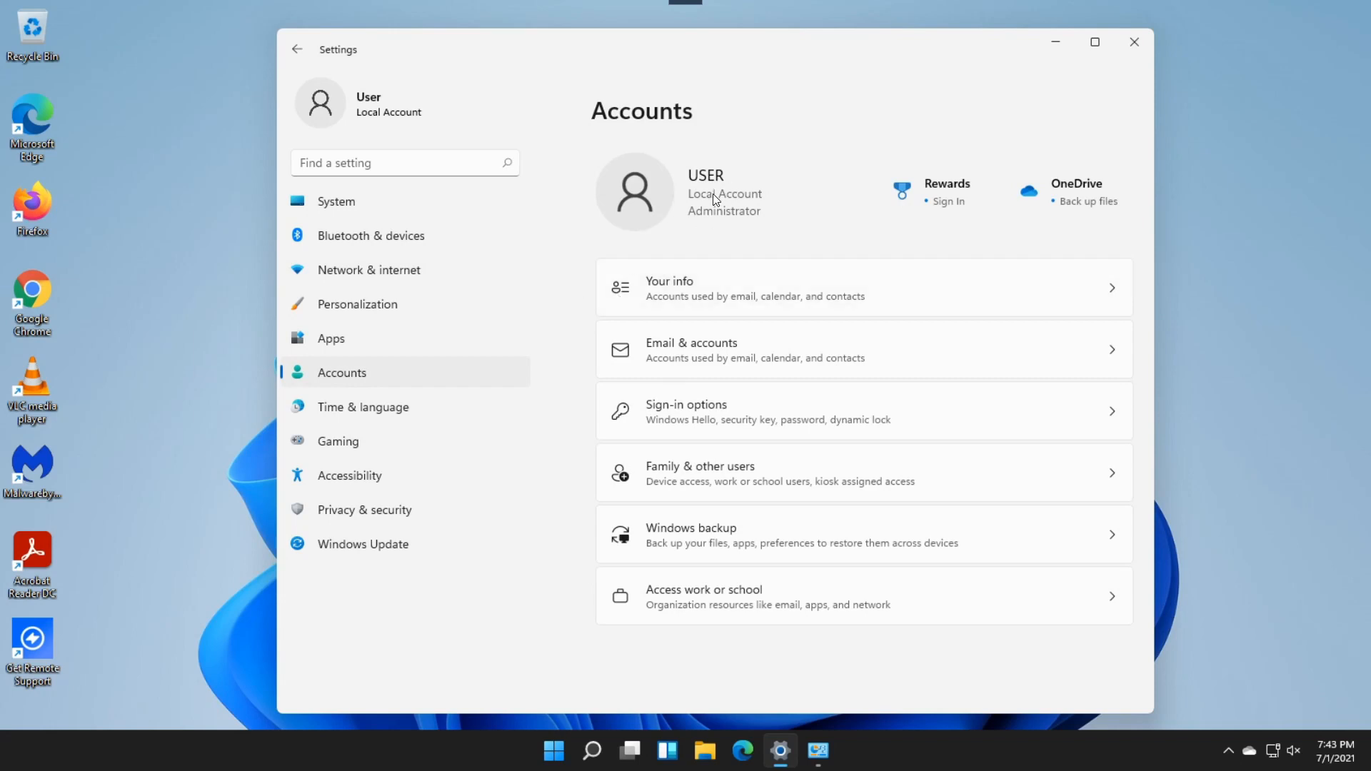
{"action": "left_click", "coordinate": [376, 490]}
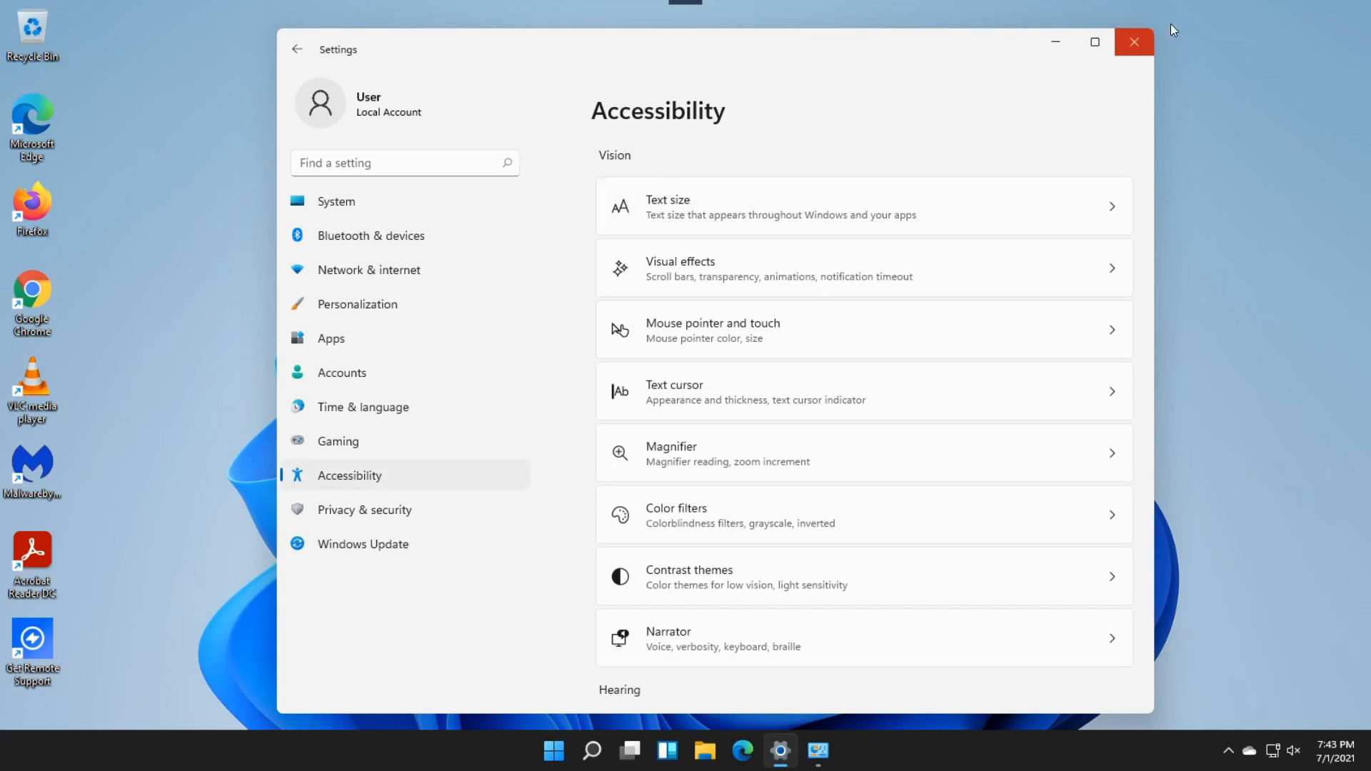
Snap the Settings window into the lower-right zone of the three-window layout and show all open windows in Task View
{"action": "mouse_move", "coordinate": [1096, 44]}
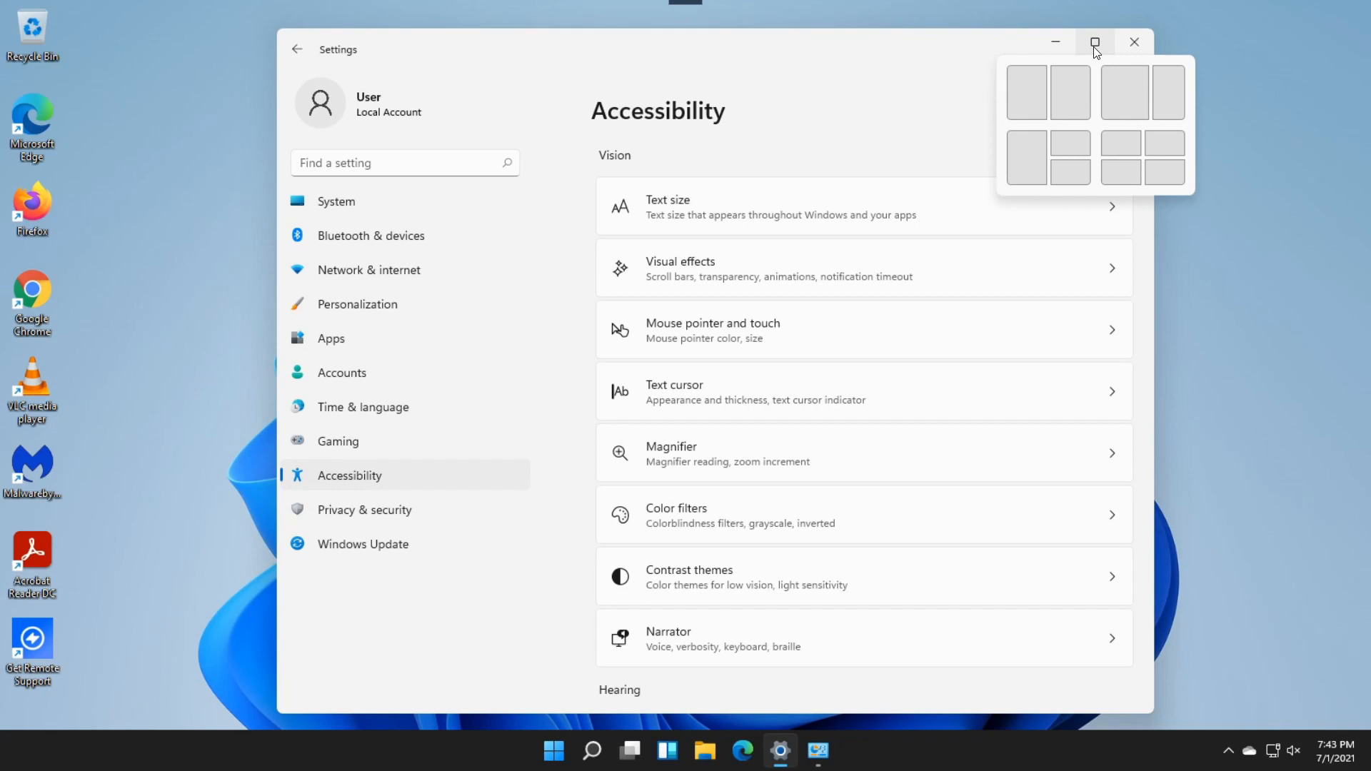
{"action": "left_click", "coordinate": [1063, 173]}
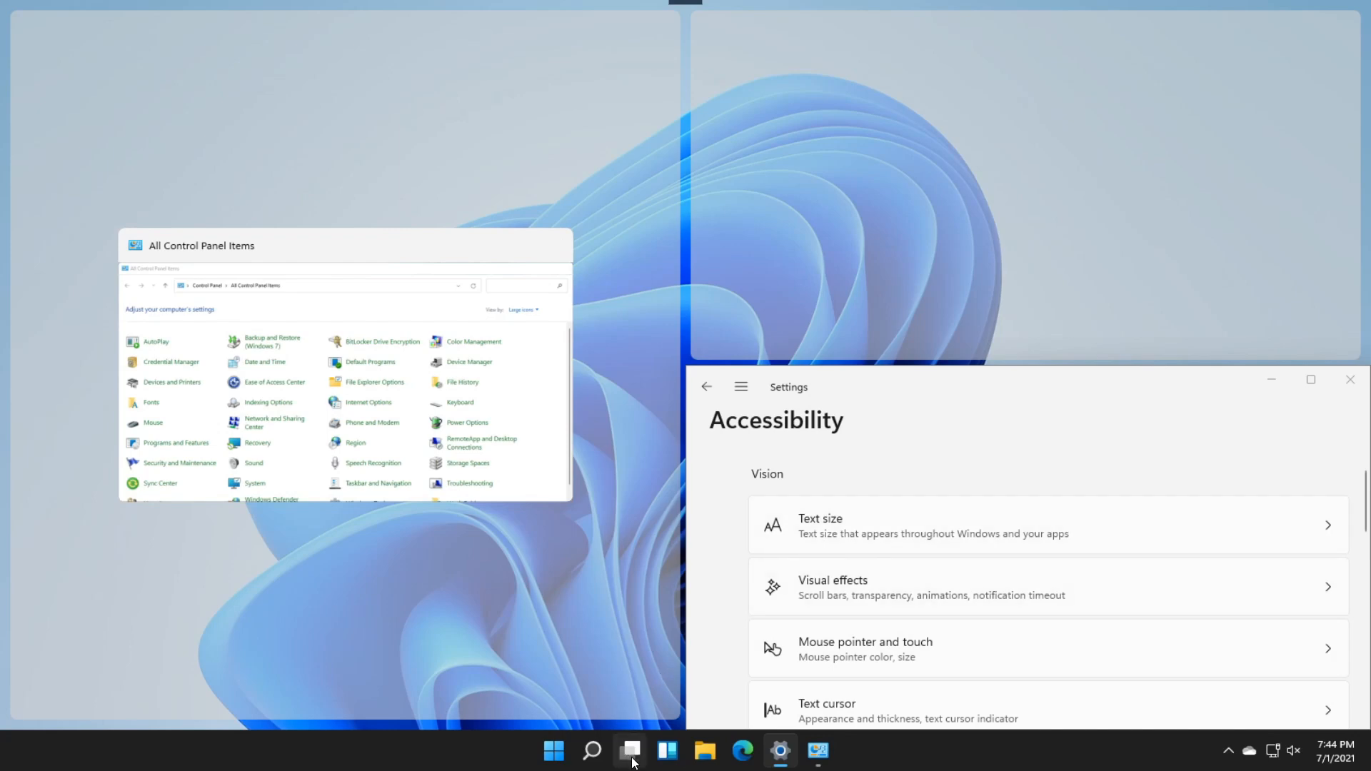
{"action": "mouse_move", "coordinate": [633, 758]}
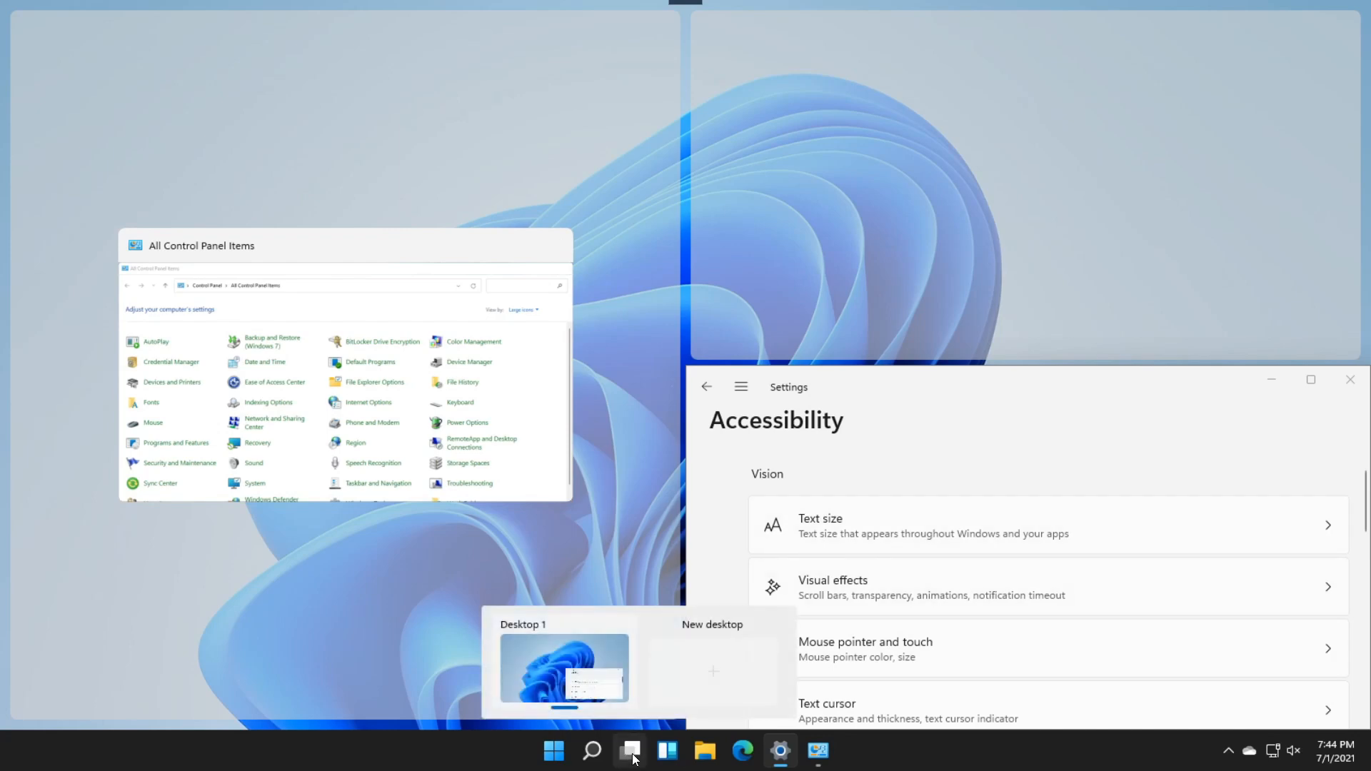
{"action": "left_click", "coordinate": [633, 759]}
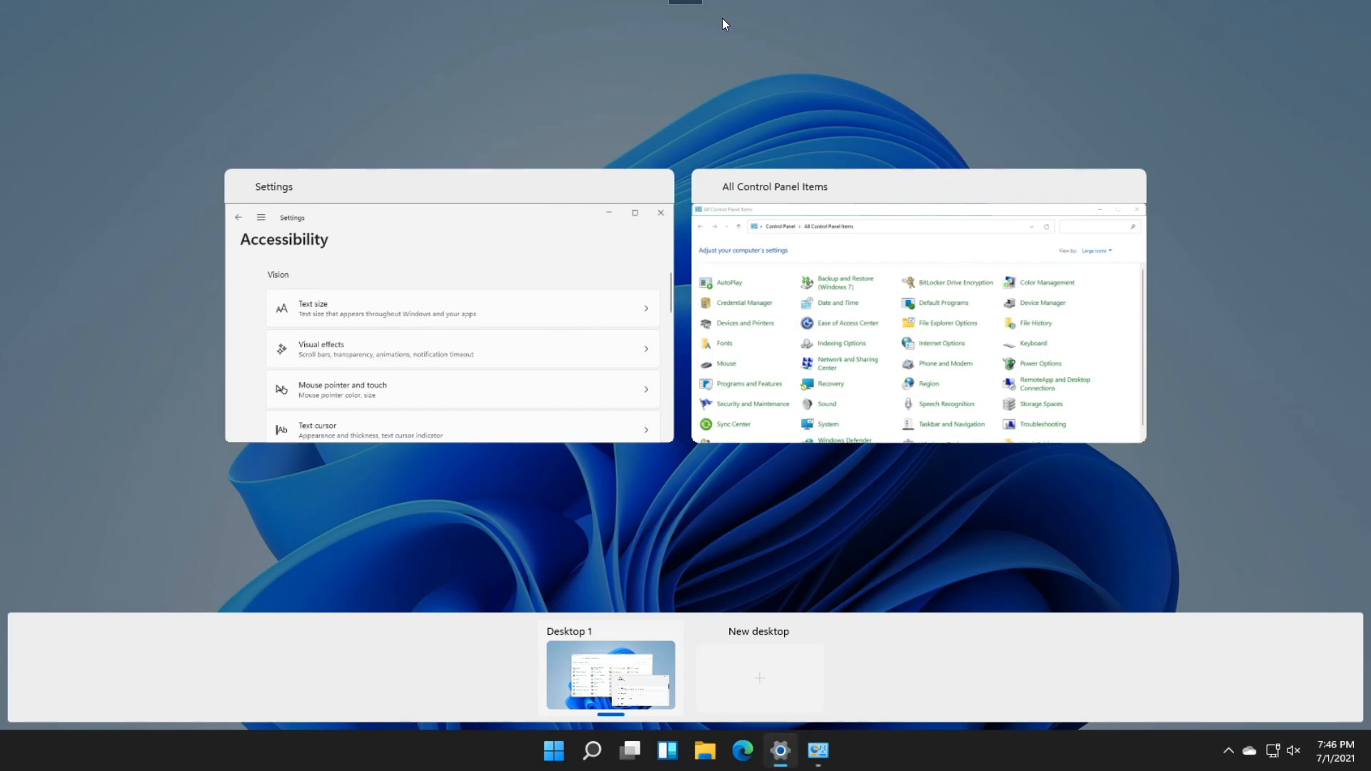
Collapse the remote session toolbar and open the Taskbar settings page with Task View still showing
{"action": "mouse_move", "coordinate": [690, 4]}
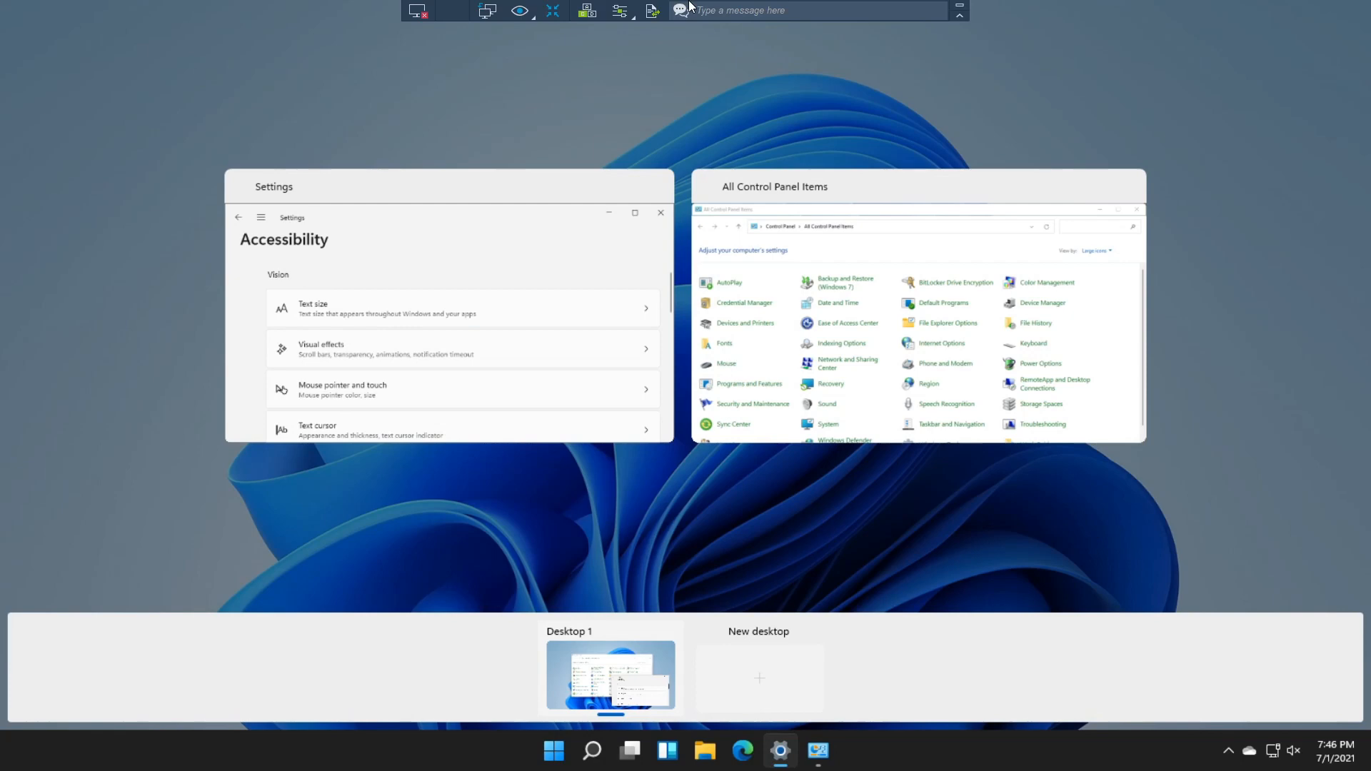
{"action": "left_click", "coordinate": [960, 15]}
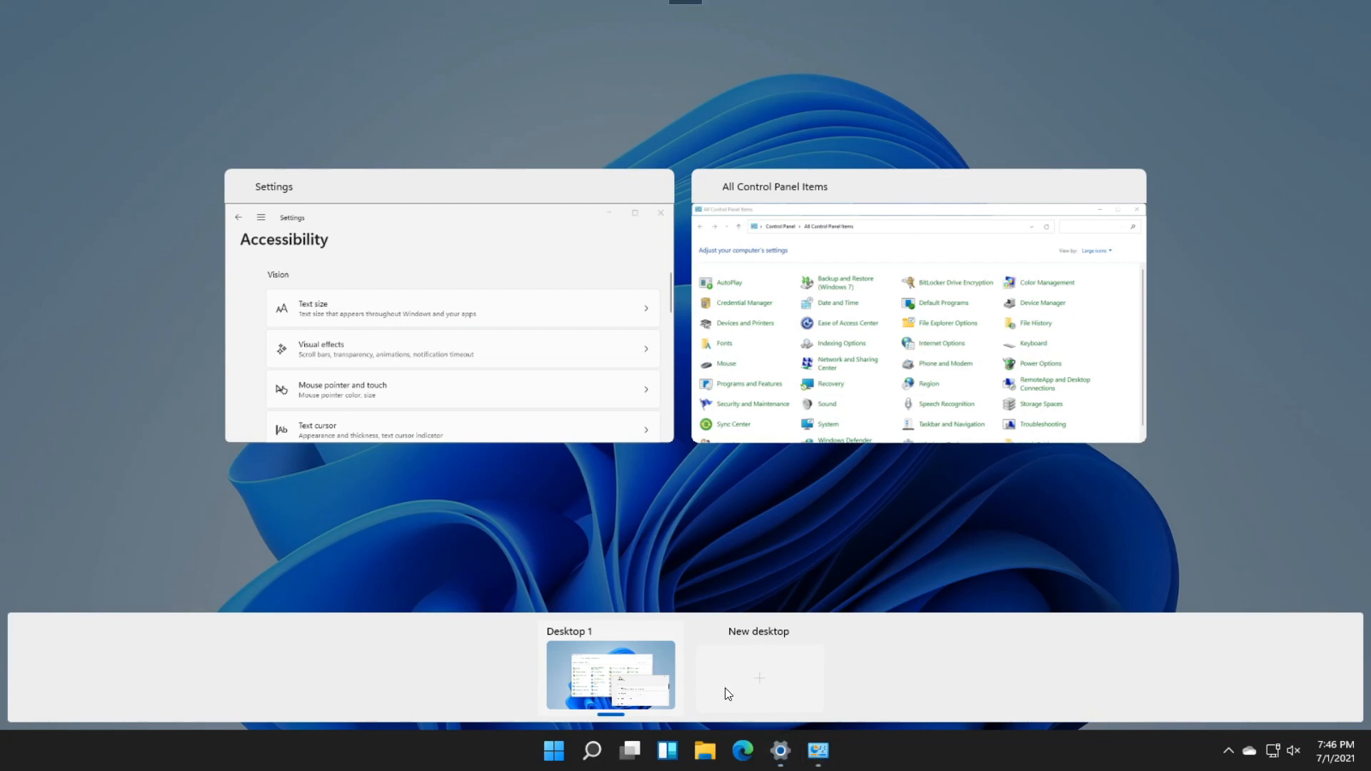
{"action": "right_click", "coordinate": [631, 753]}
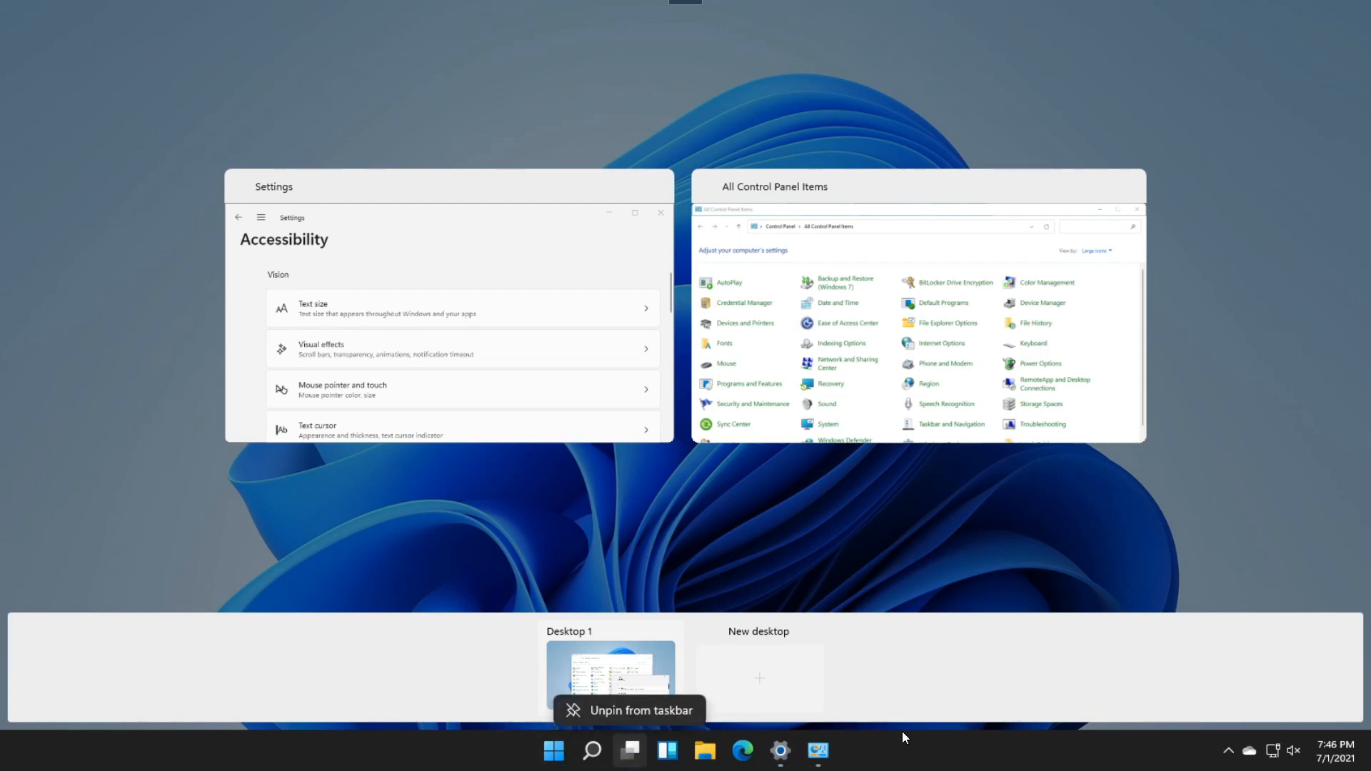
{"action": "right_click", "coordinate": [893, 754]}
{"action": "left_click", "coordinate": [918, 747]}
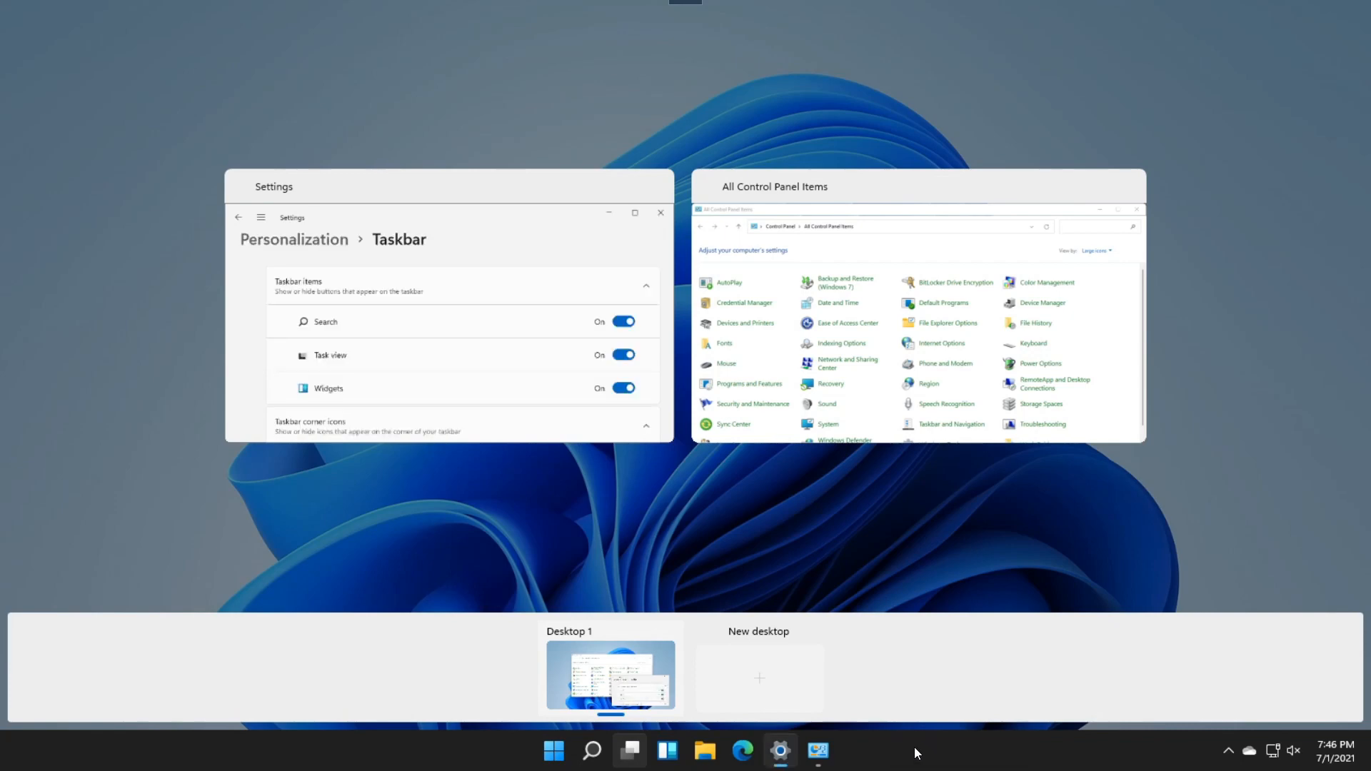
{"action": "right_click", "coordinate": [936, 749]}
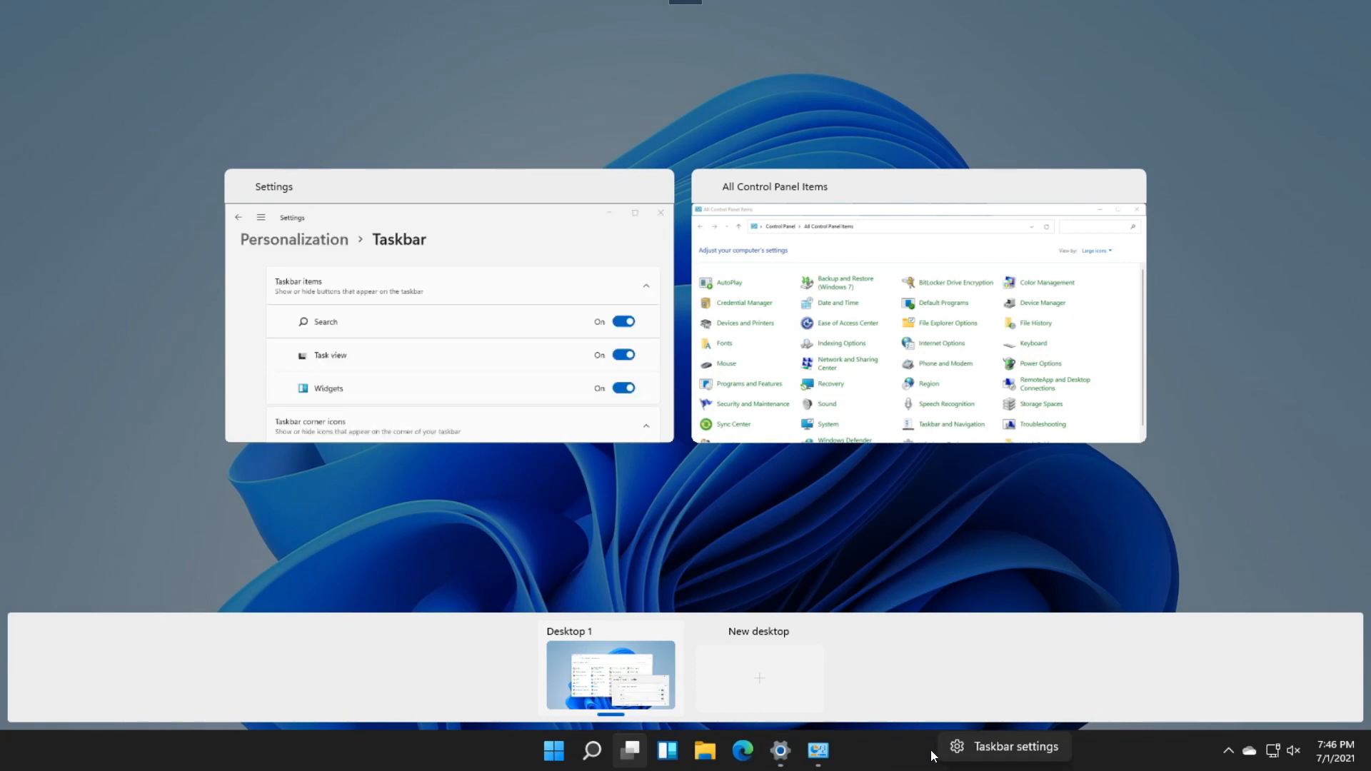
{"action": "left_click", "coordinate": [909, 756]}
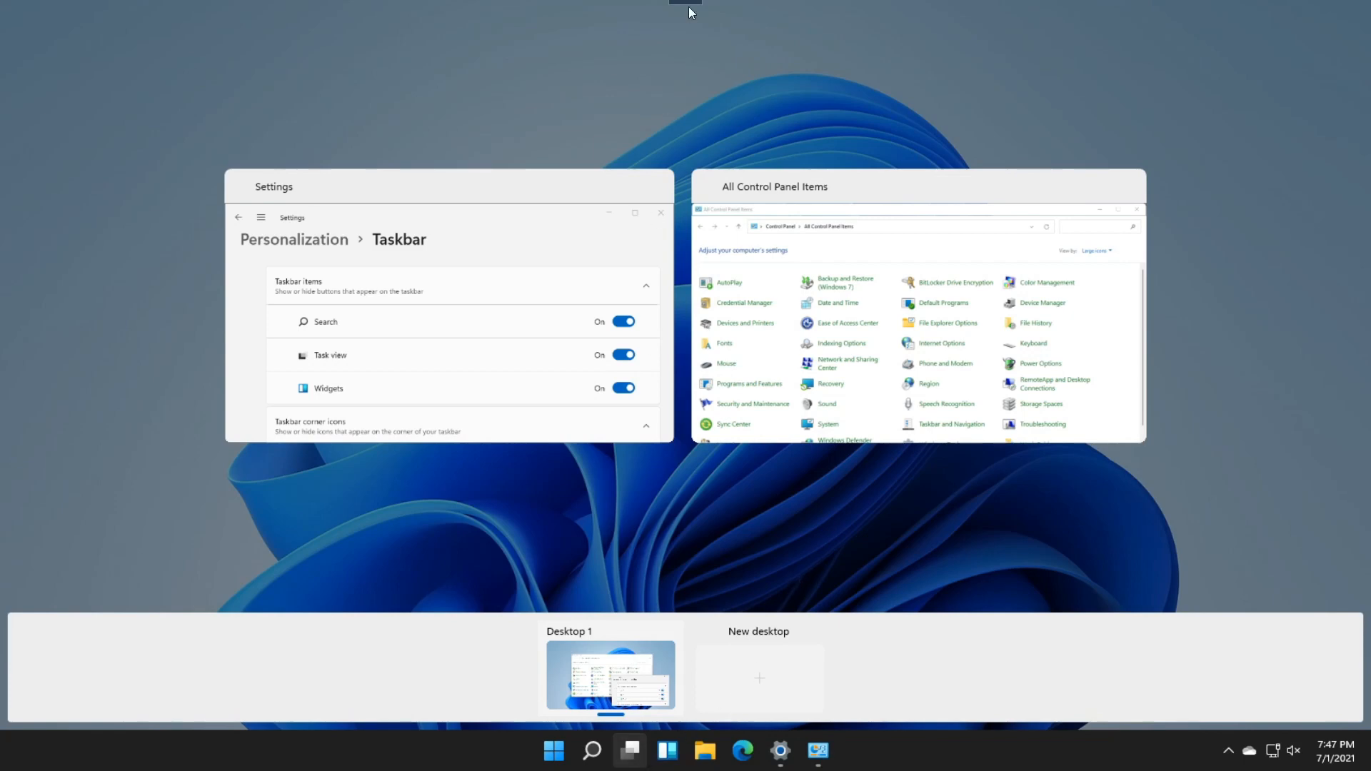
Bring up the remote computer's Ctrl-Alt-Del security screen, start Task Manager from it and collapse the remote session toolbar
{"action": "mouse_move", "coordinate": [701, 6]}
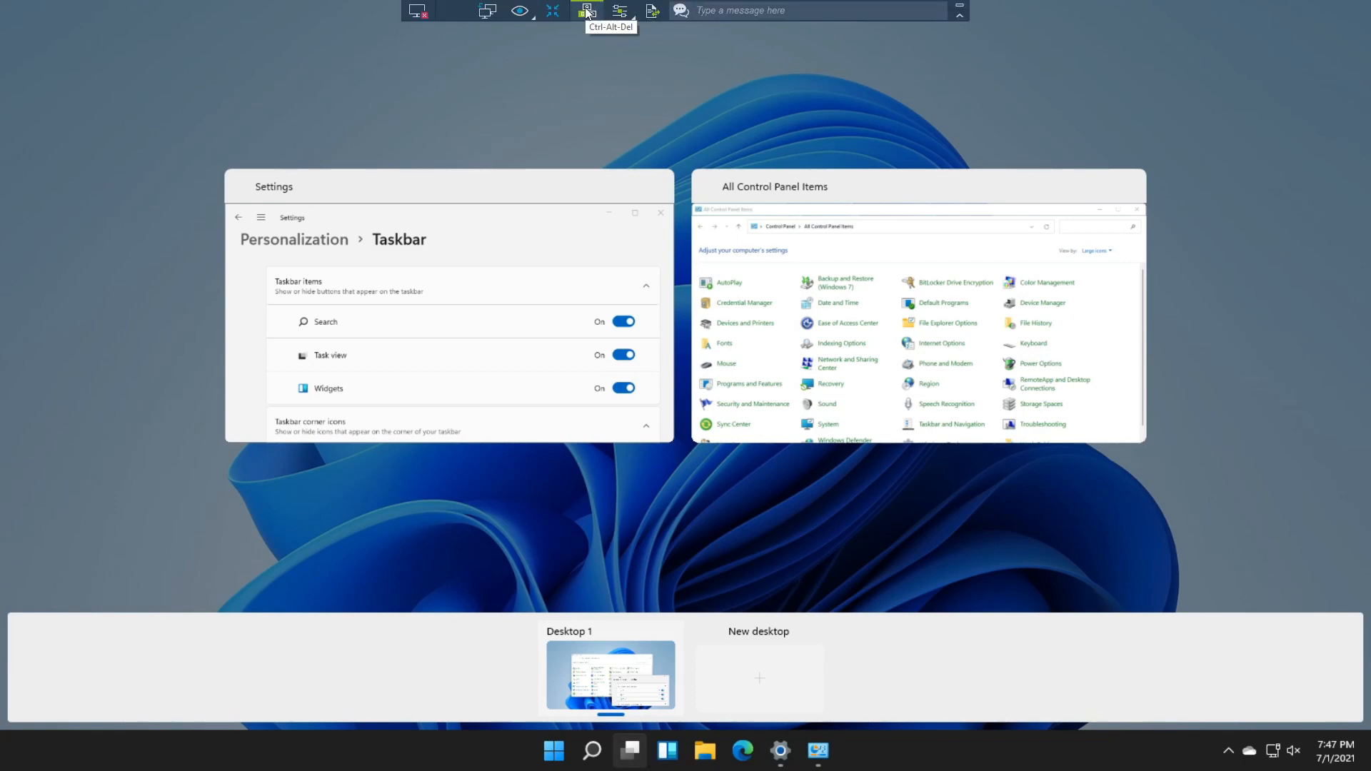
{"action": "left_click", "coordinate": [587, 12]}
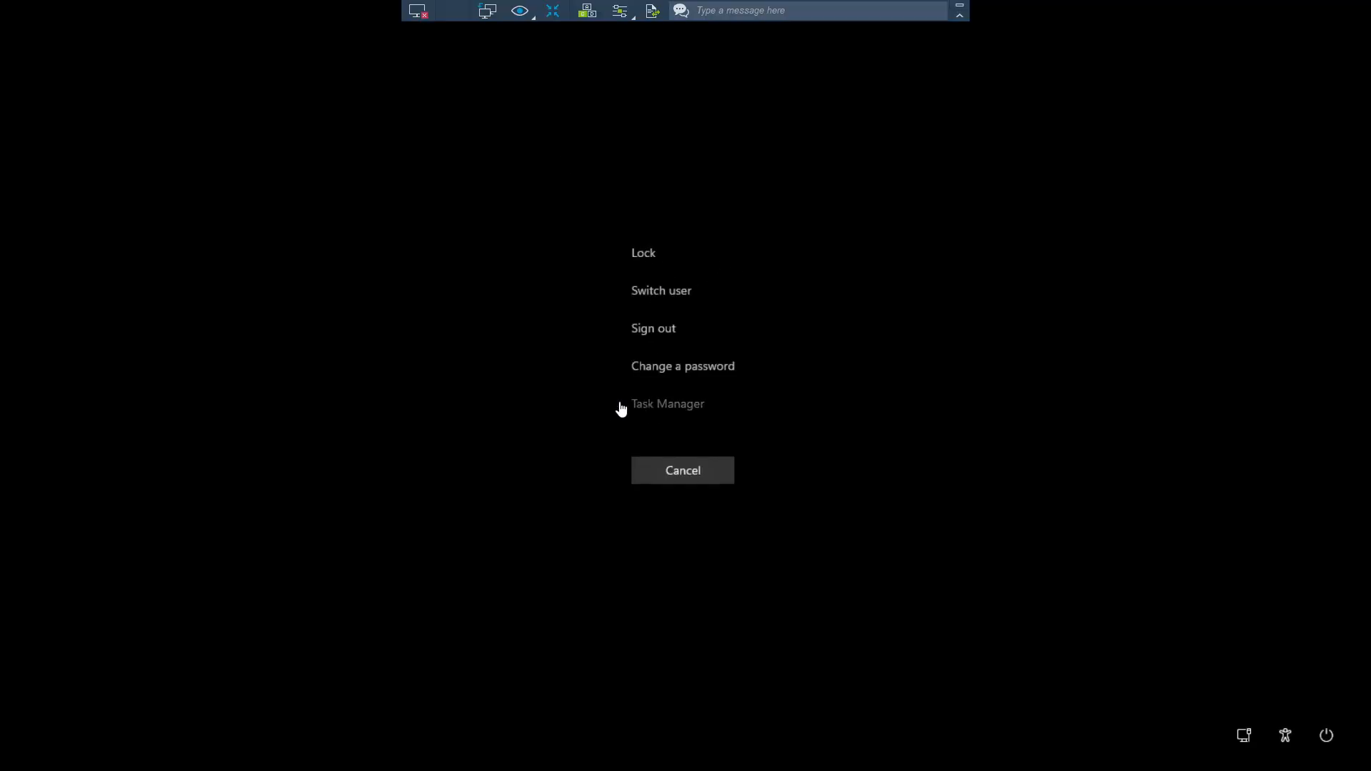
{"action": "key", "text": "Escape"}
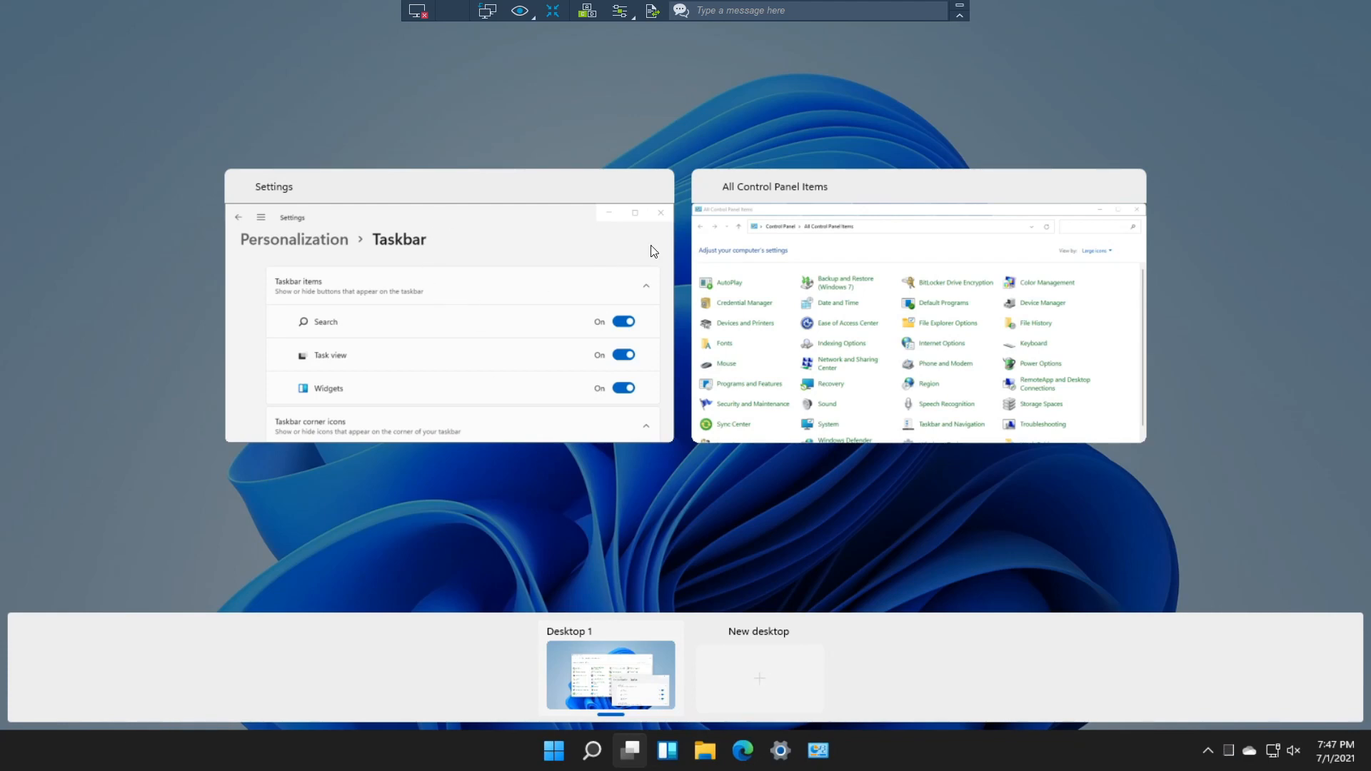
{"action": "left_click", "coordinate": [960, 10]}
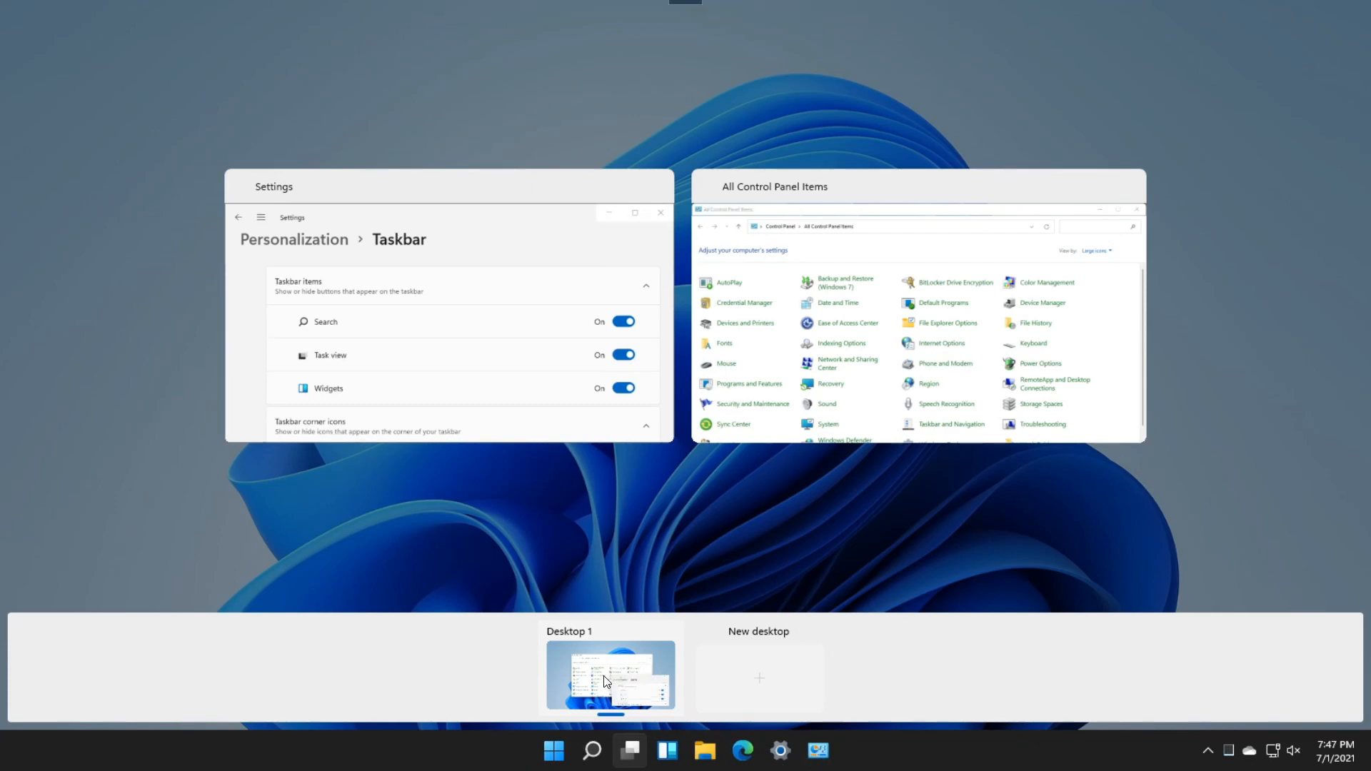
Look over the pinned and recommended apps in the Start menu while Task View is showing, and return to Task View
{"action": "left_click", "coordinate": [538, 752]}
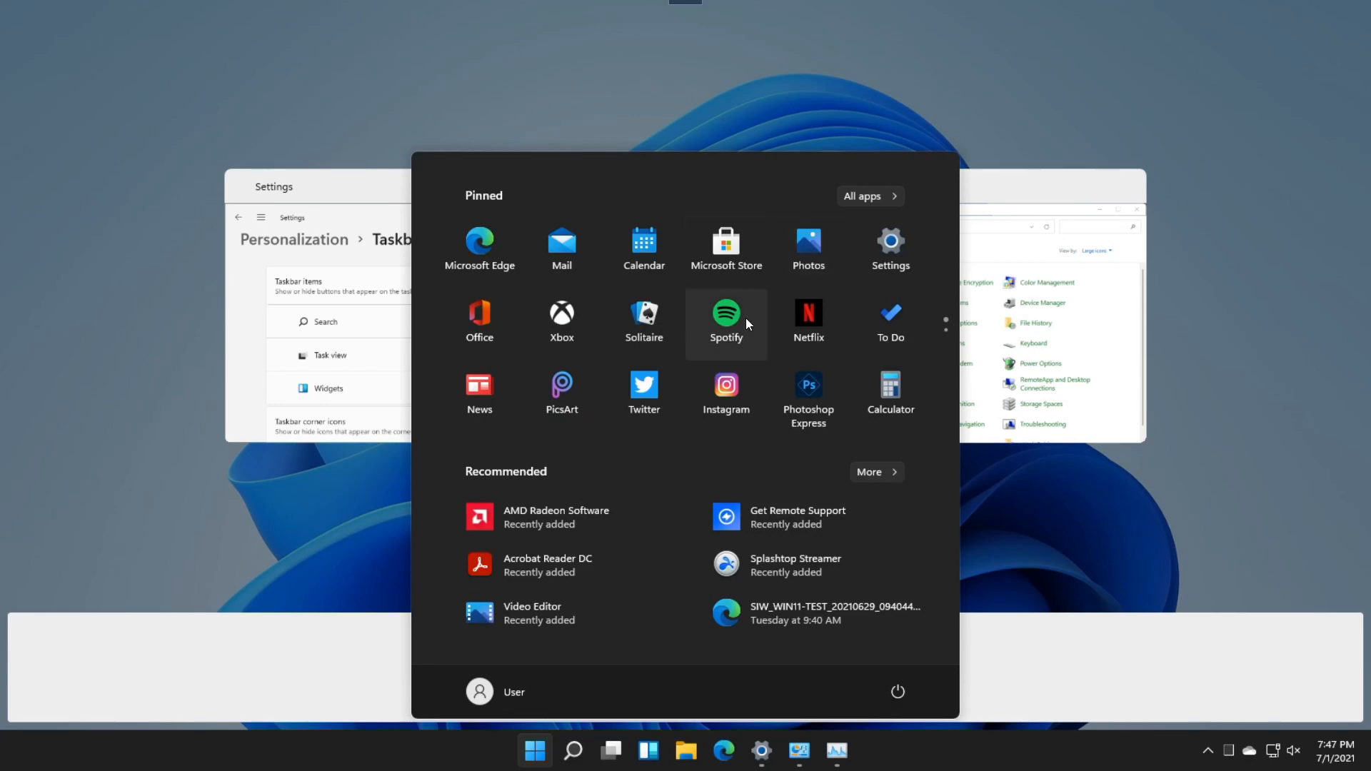
{"action": "key", "text": "Escape"}
{"action": "key", "text": "super"}
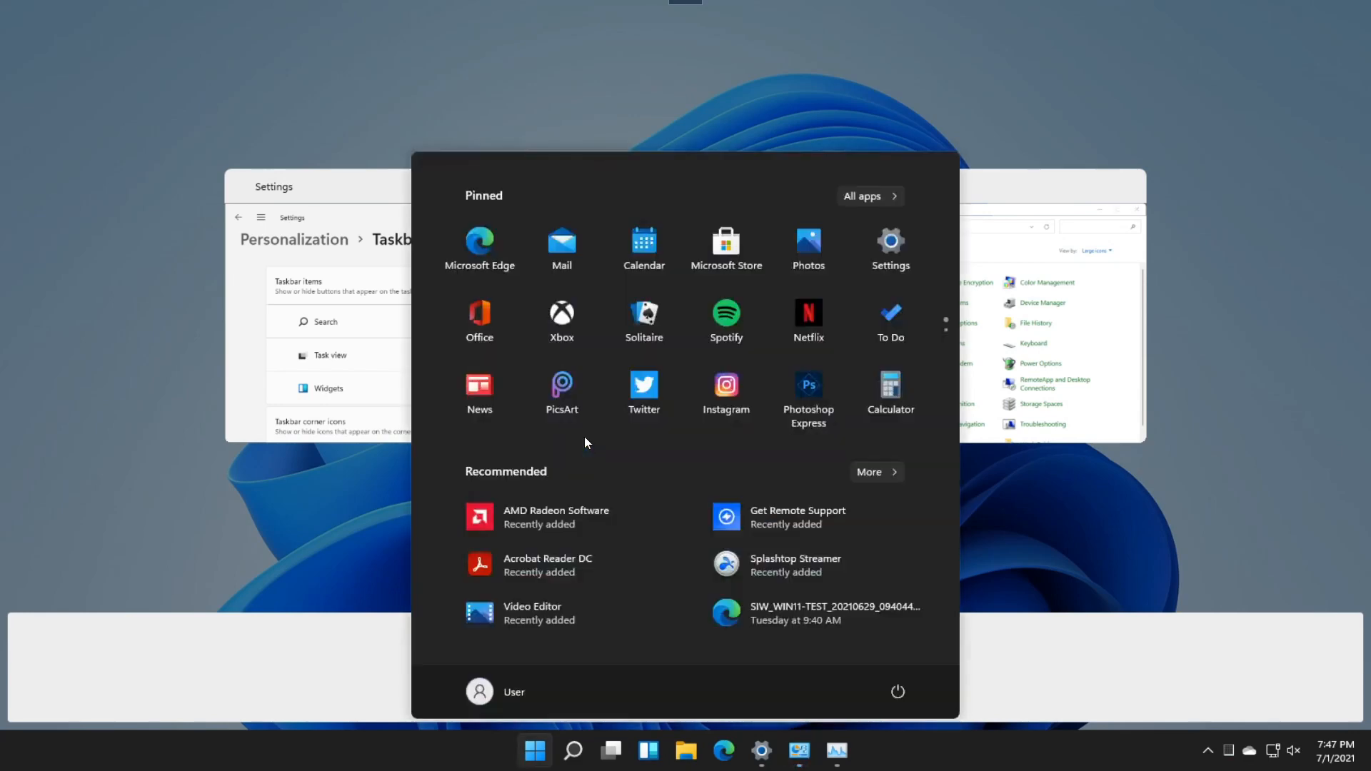
{"action": "key", "text": "Escape"}
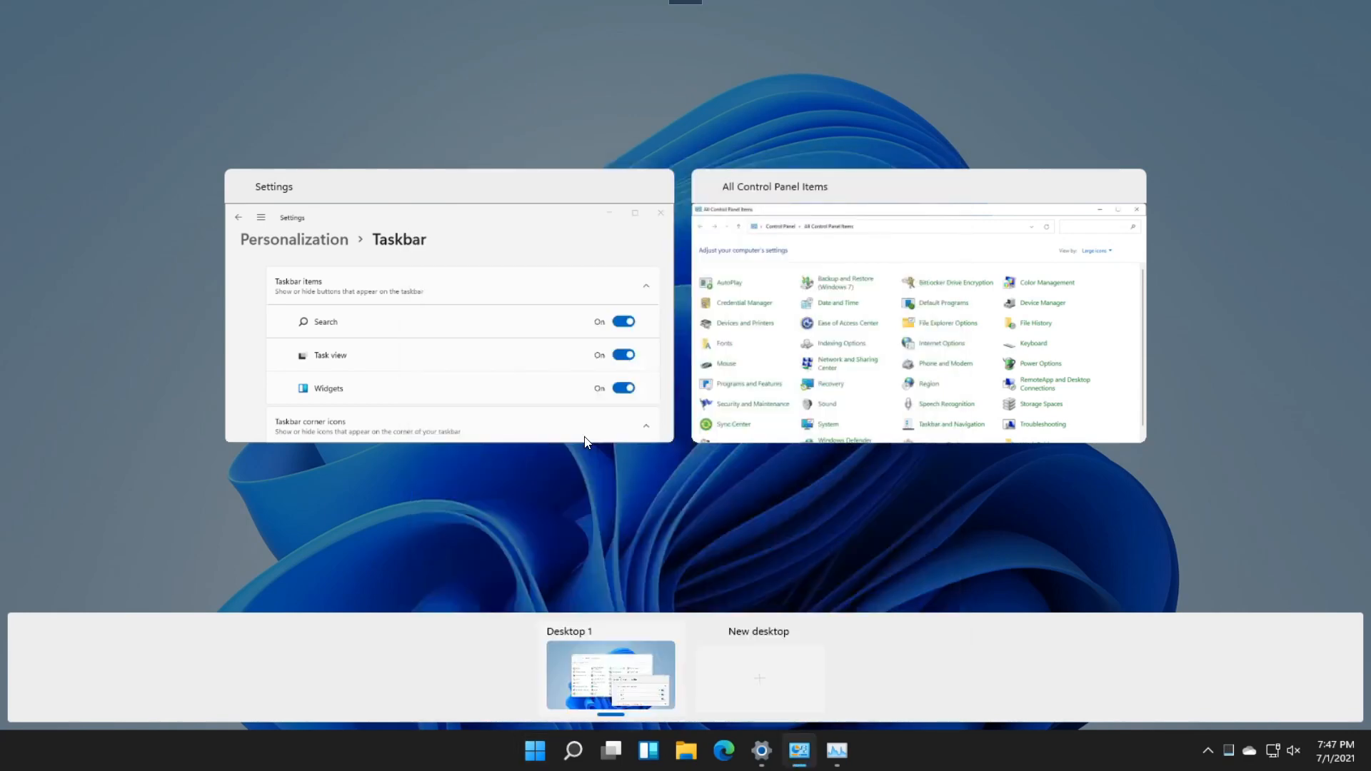
{"action": "key", "text": "super"}
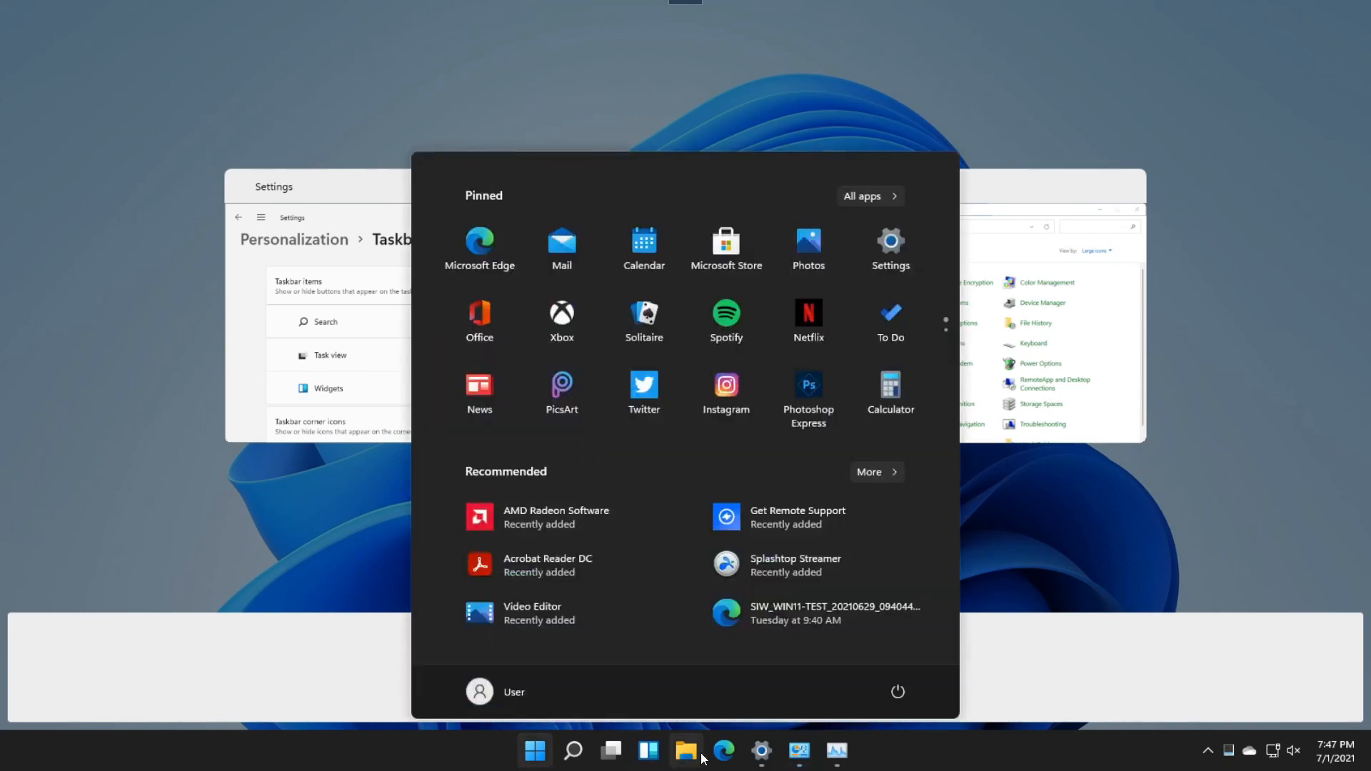
{"action": "key", "text": "Escape"}
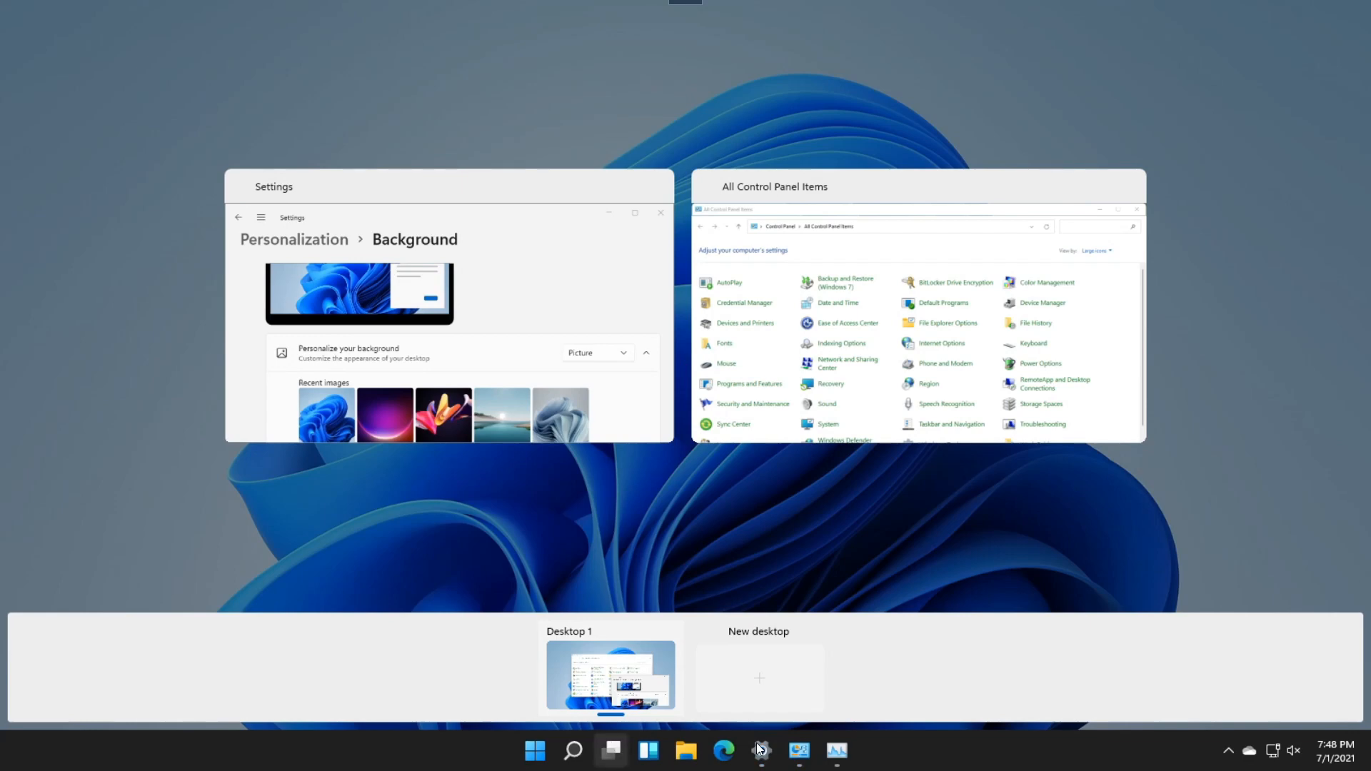
{"action": "mouse_move", "coordinate": [789, 748]}
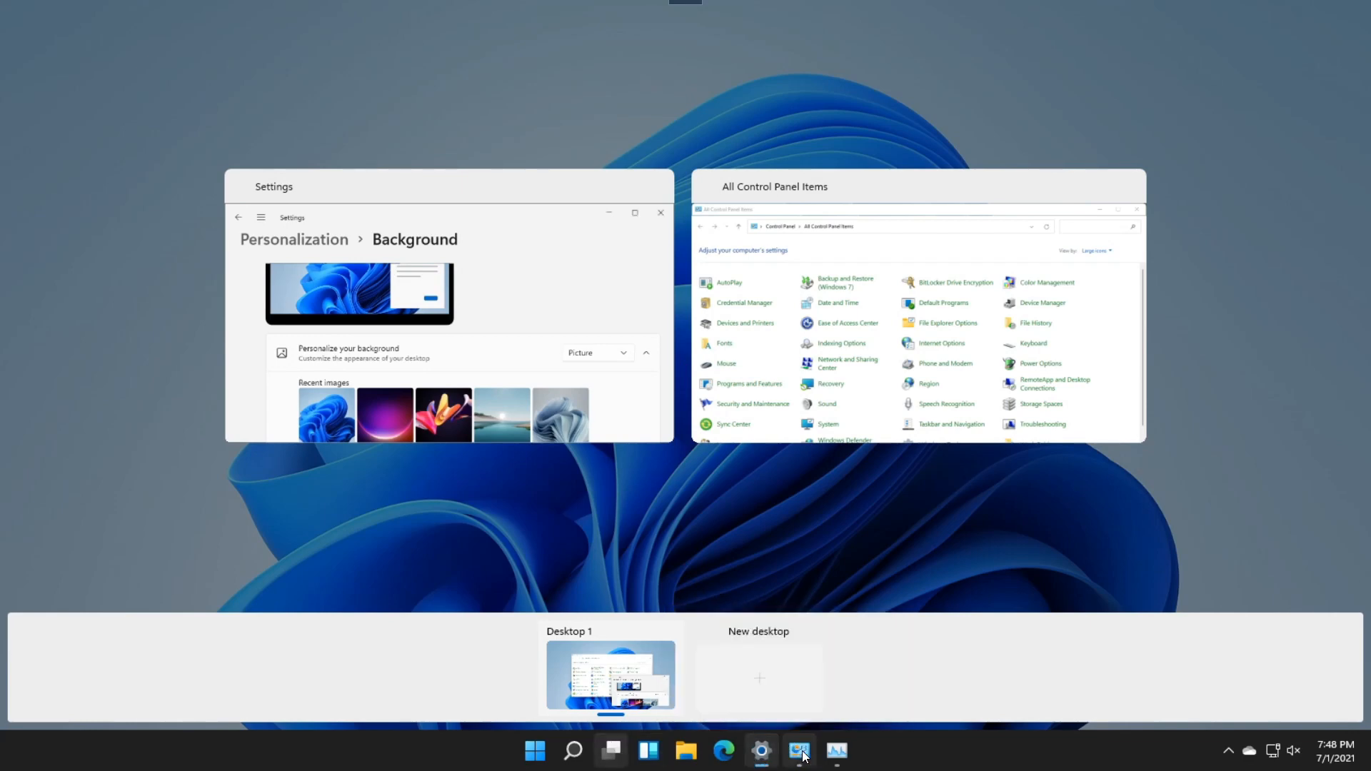